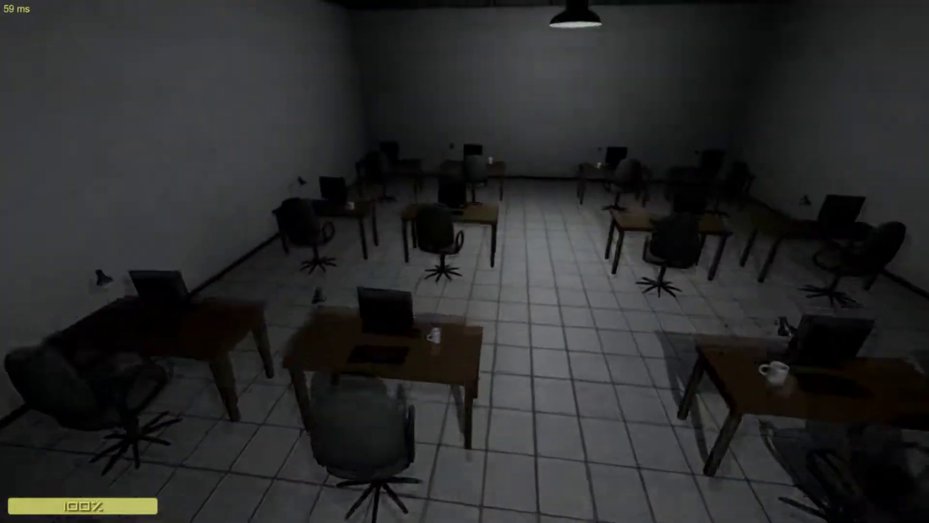
Walk into the office room to the desks, then back toward the GR 18 room
key("w")
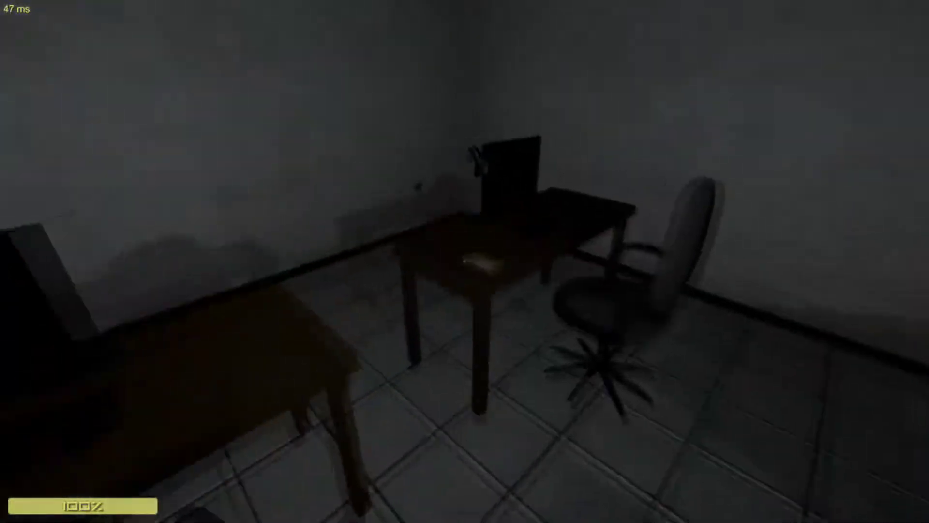
key("w")
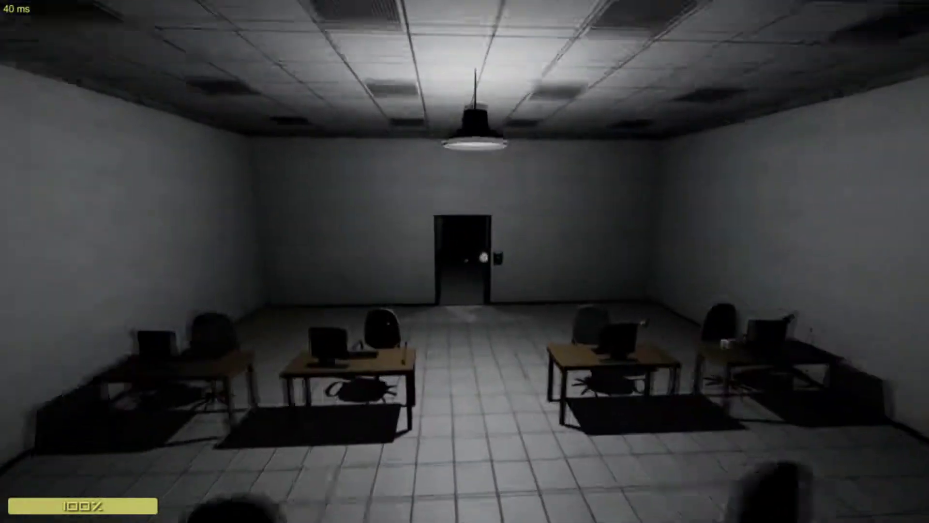
key("w")
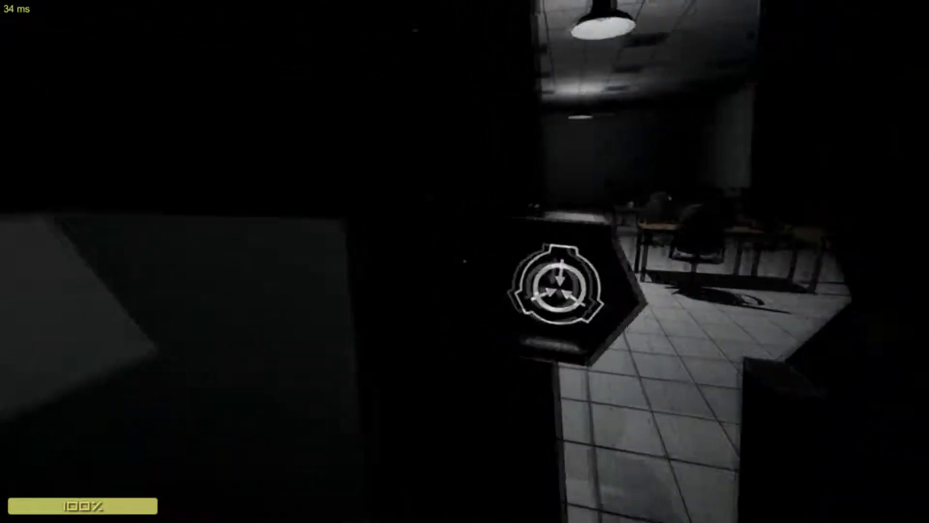
key("w")
Take the keycard from the desk and go through the doorway toward PC 15
key("w")
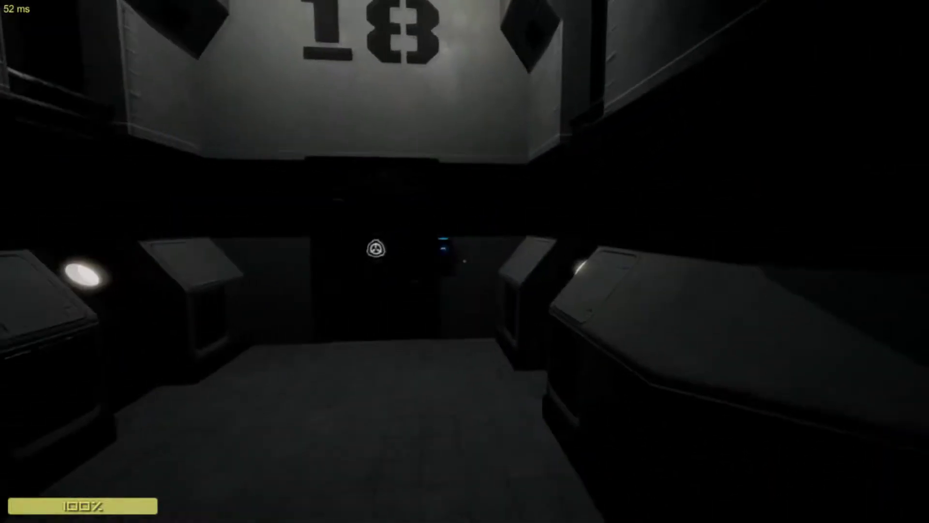
key("w")
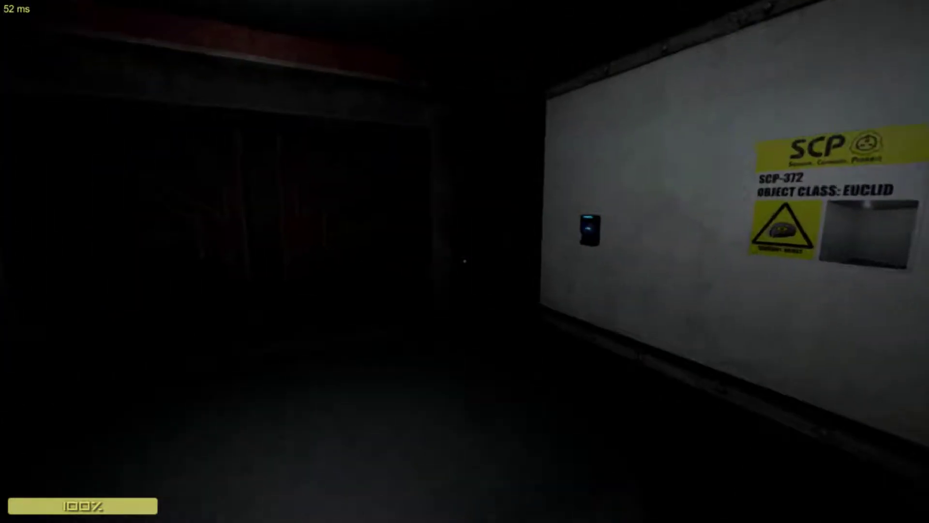
key("w")
key("w")
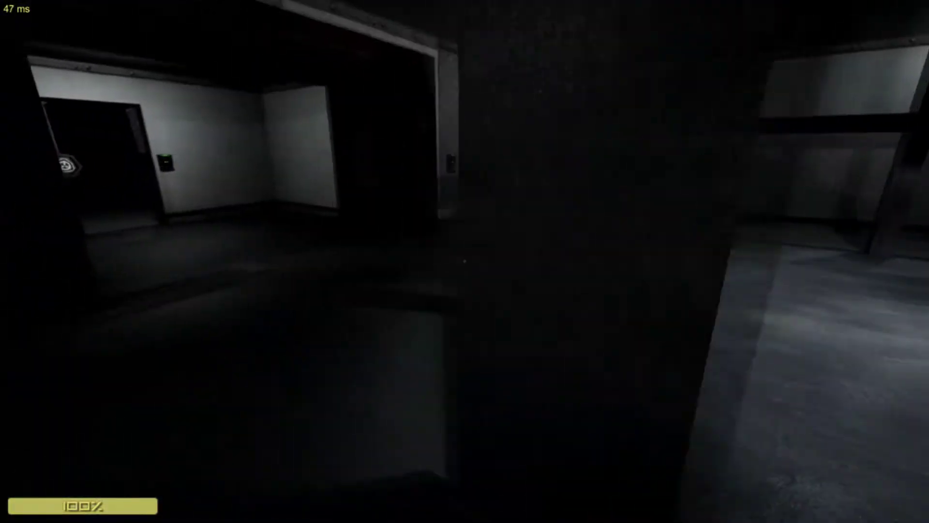
key("w")
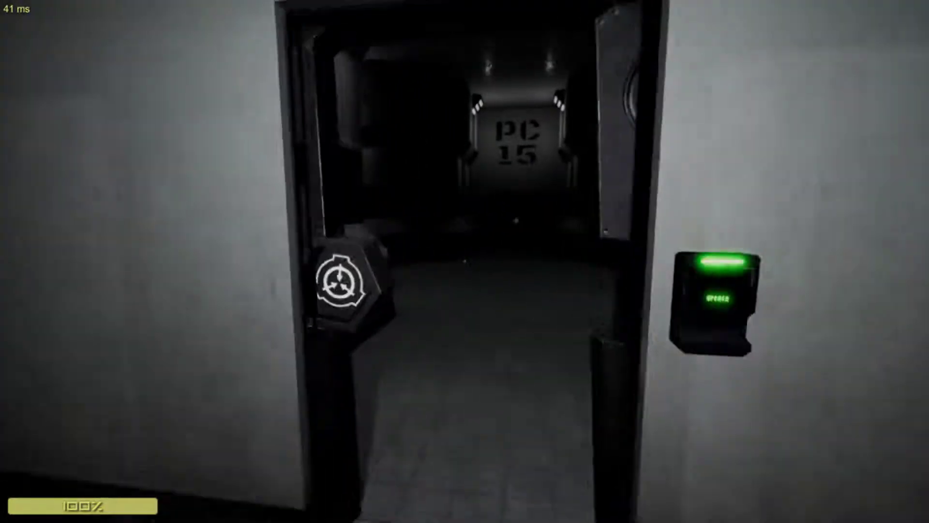
key("w")
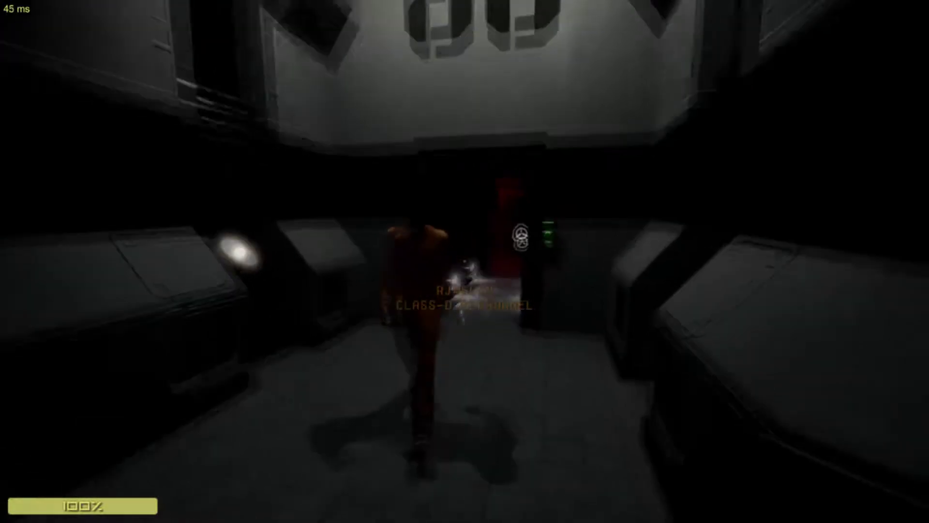
Head down the corridor past the red IX 06 room
left_click_drag(464, 262, 145, 262)
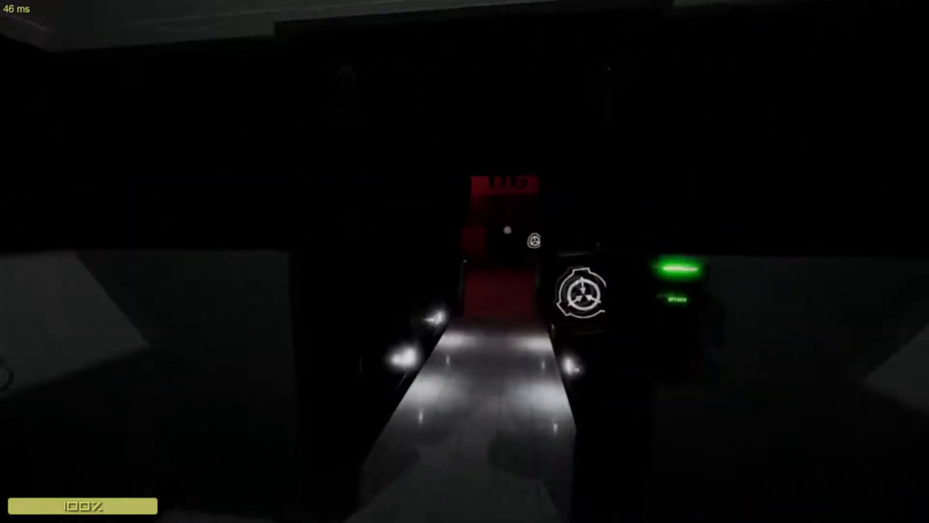
key("w")
key("w")
left_click_drag(465, 261, 726, 261)
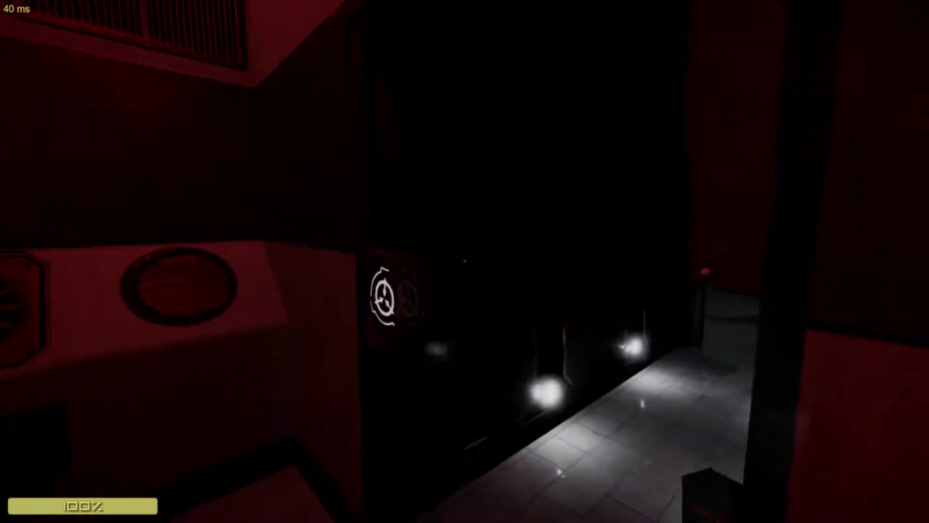
left_click_drag(464, 262, 204, 262)
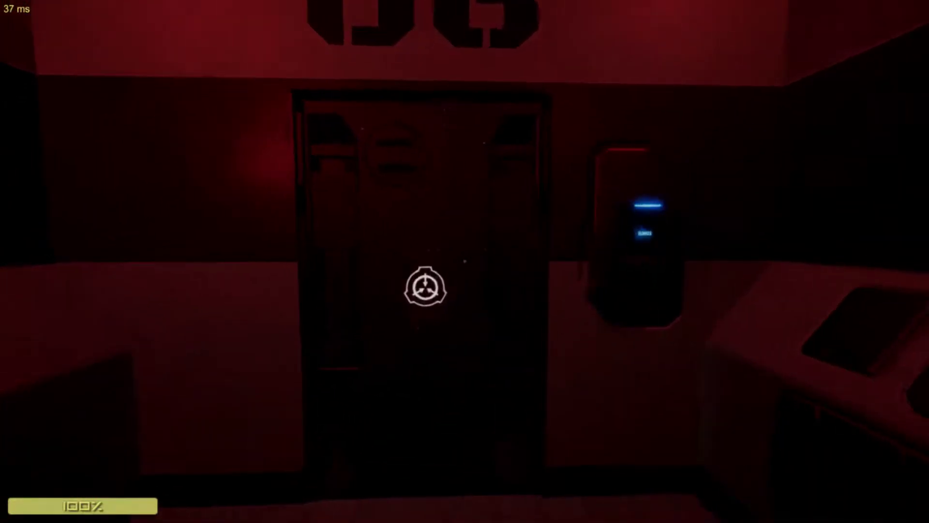
Pass IX 07 through the dark corridor into PT 00 and inspect Knooter's body
left_click_drag(466, 262, 218, 262)
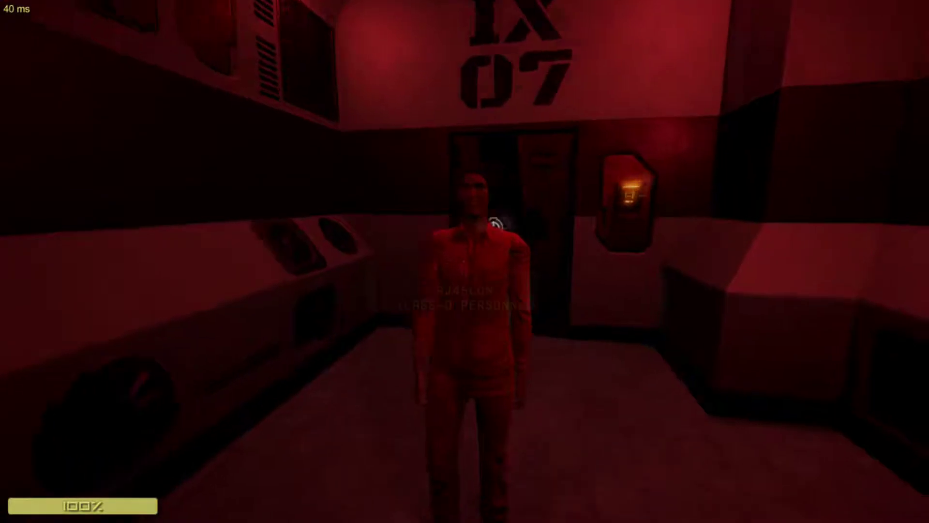
key("w")
key("w")
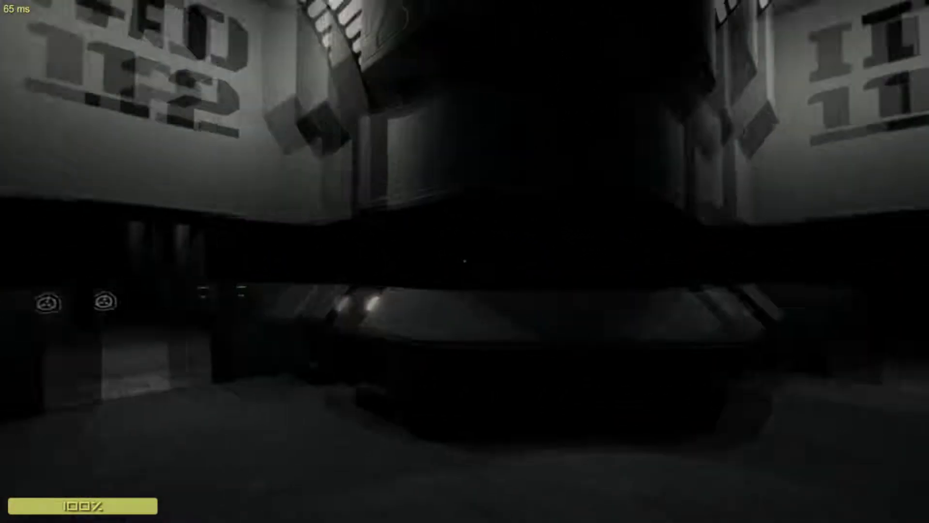
left_click_drag(465, 262, 217, 261)
key("w")
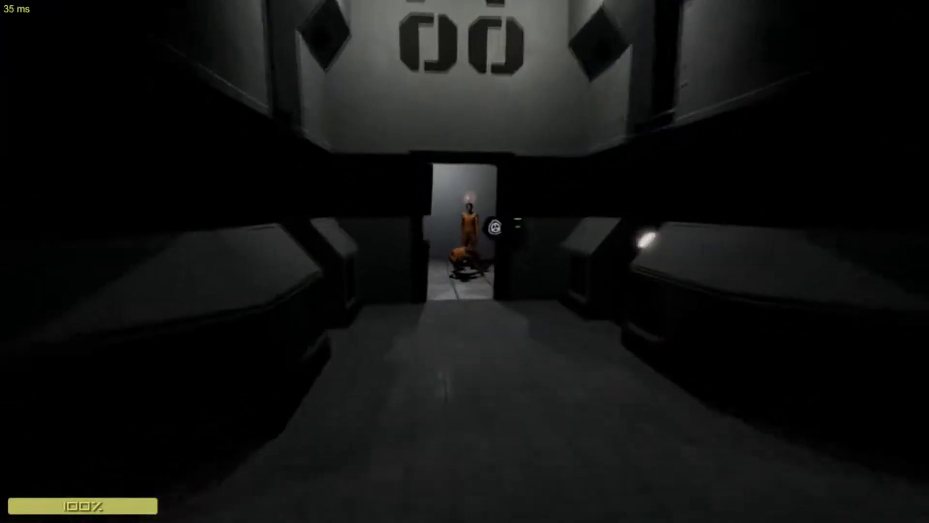
key("w")
Examine Knooter's body and pick up the weapon lying beside it
key("e")
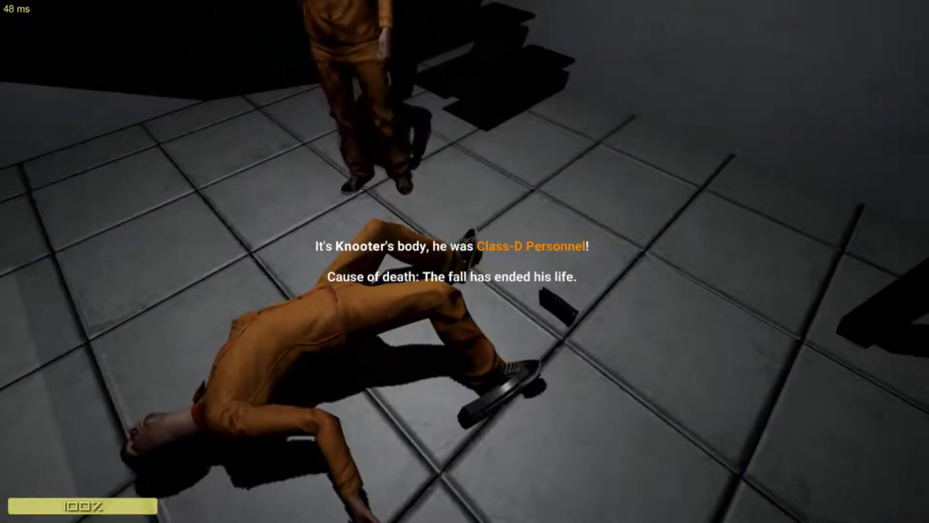
left_click_drag(465, 262, 654, 262)
key("e")
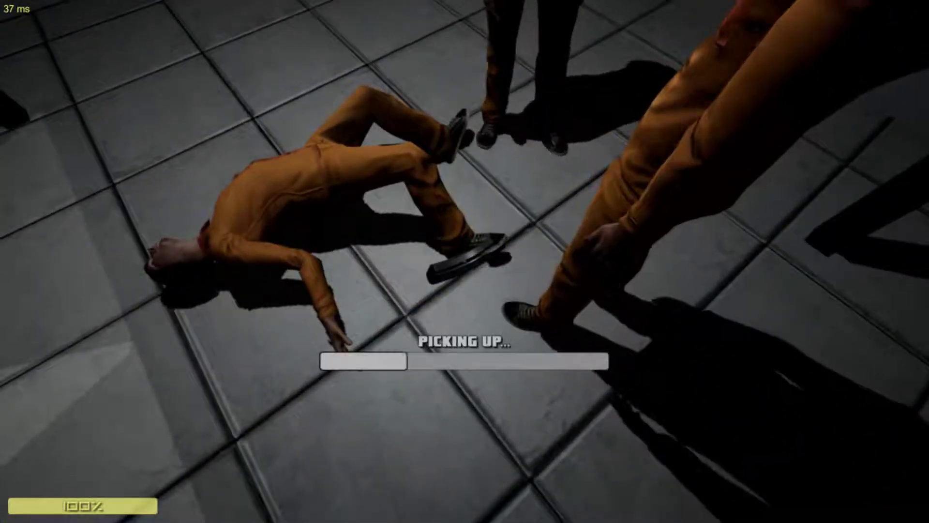
Walk through the IT 11 doorway and past HC 08 toward the checkpoint
key("w")
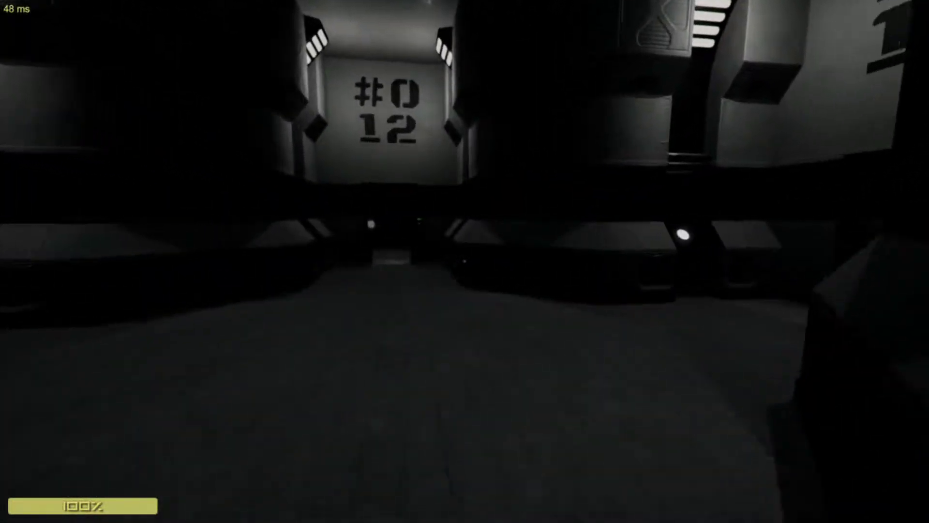
key("w")
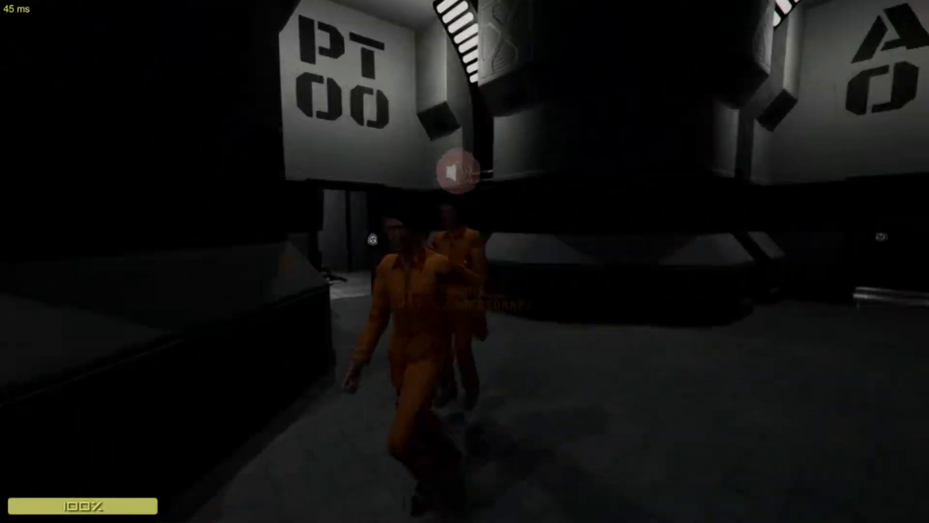
key("w")
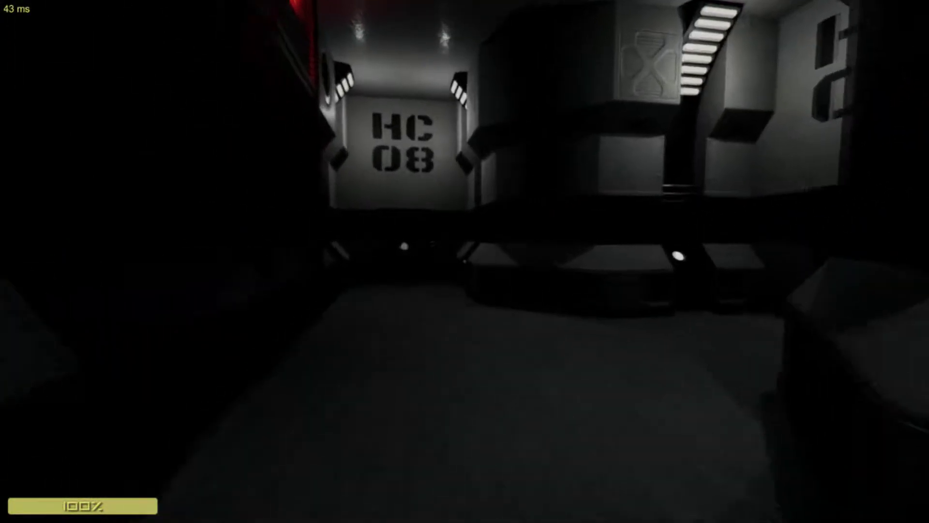
key("w")
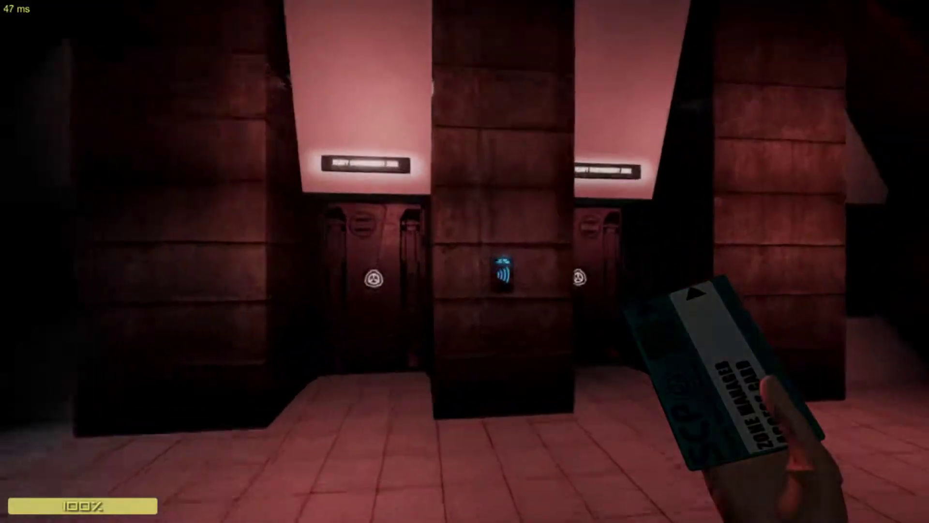
Equip the Zone Manager keycard and walk past the Lift B sign to the elevator keypad
key("w")
key("w")
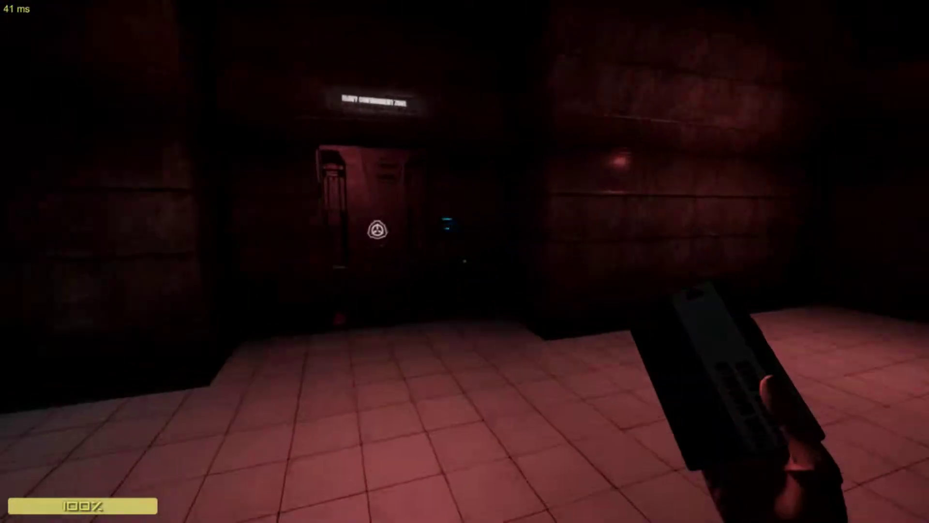
key("w")
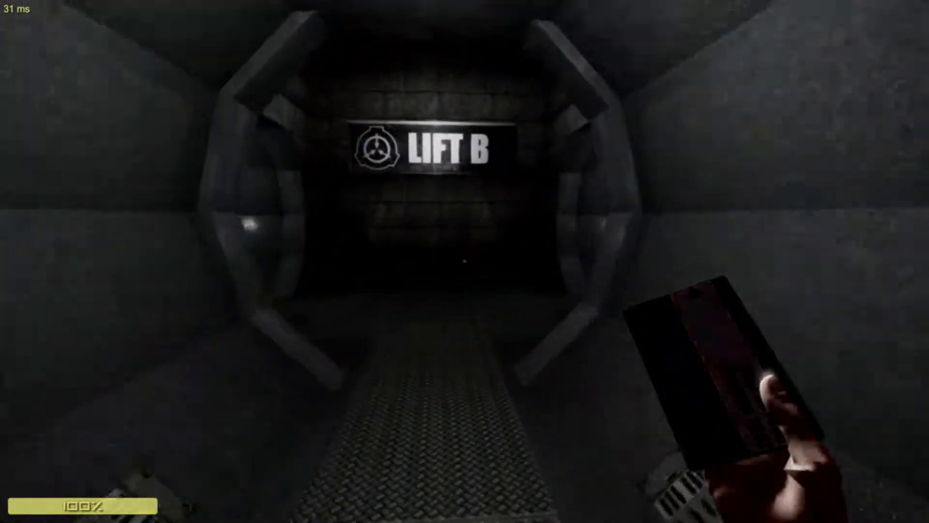
key("w")
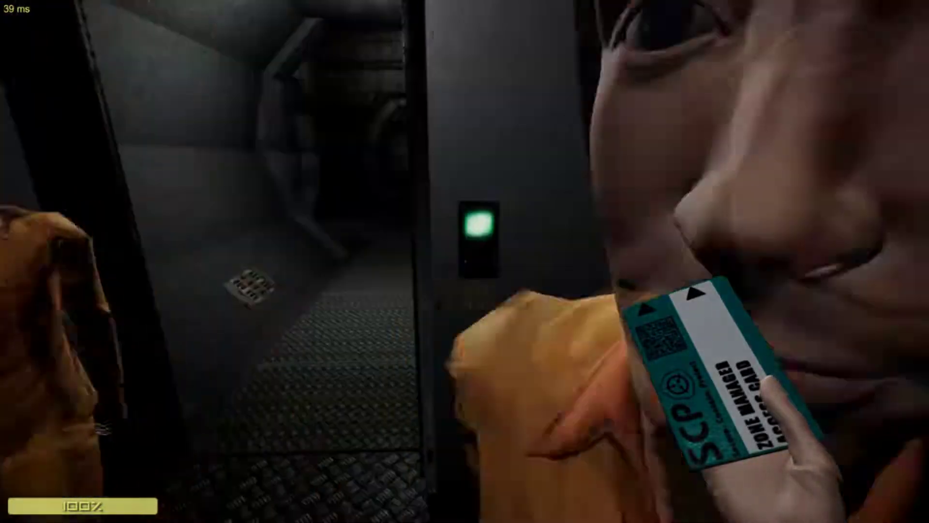
key("w")
key("w")
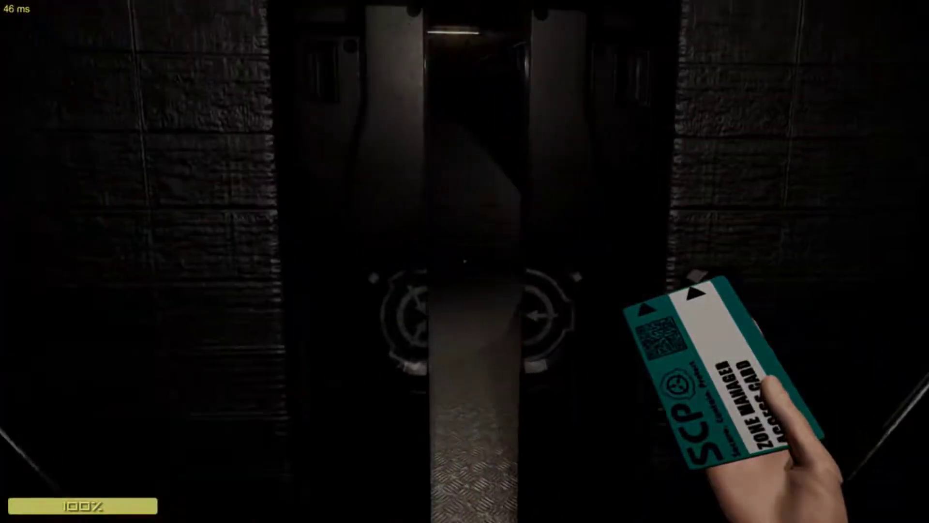
Follow the corridor around the corner, open the door and continue beyond it
key("w")
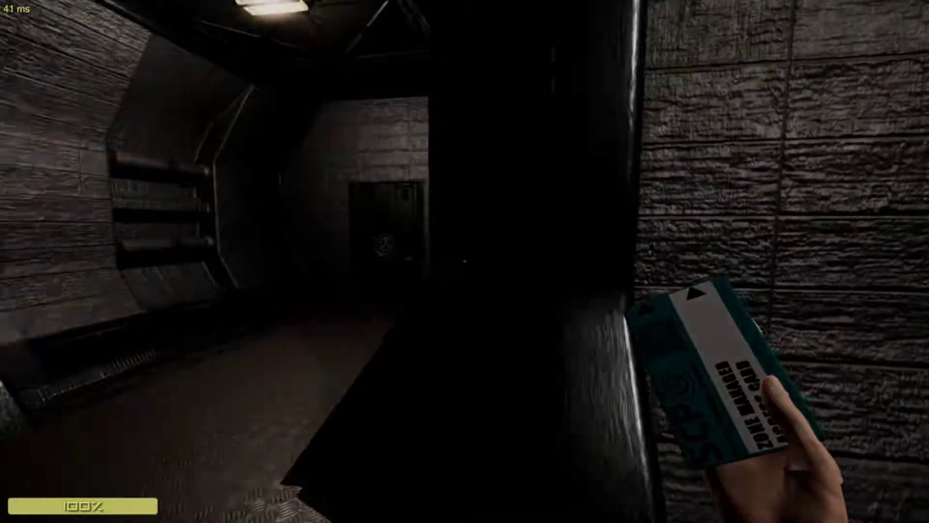
key("w")
left_click(465, 291)
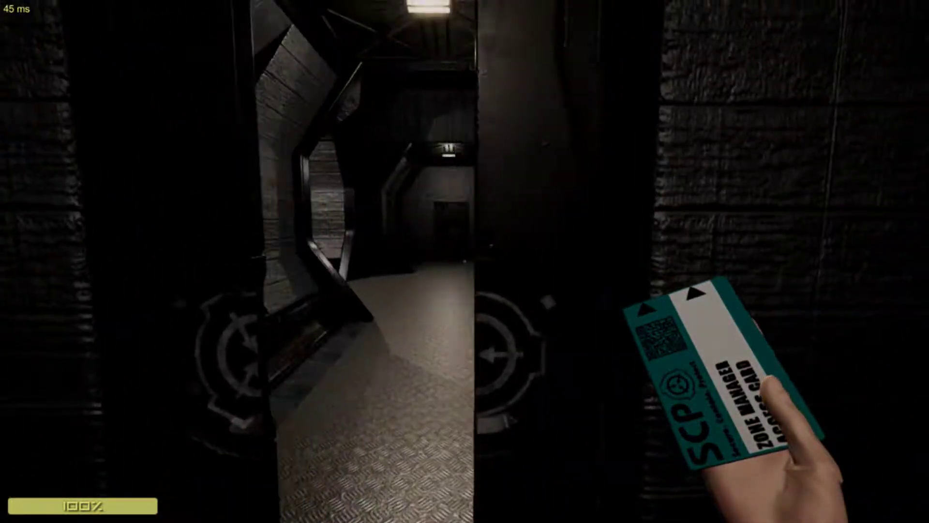
key("w")
key("w")
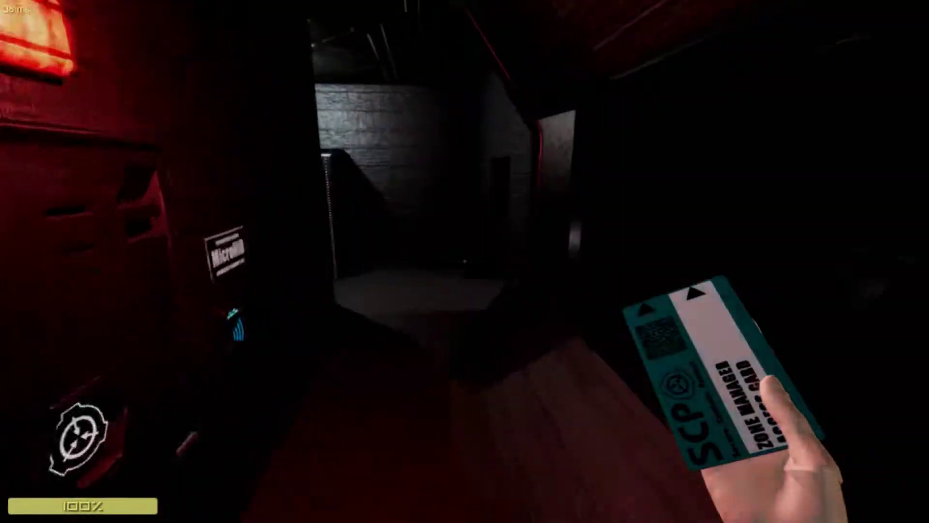
key("w")
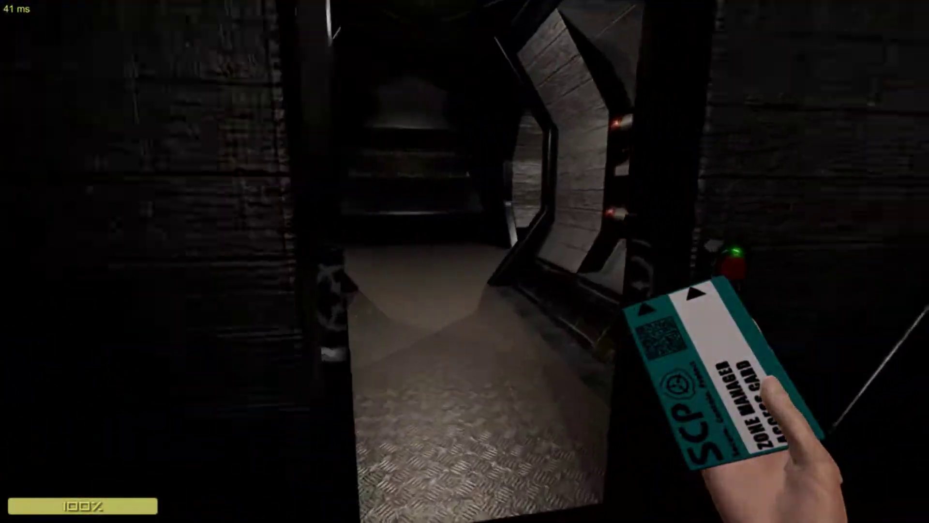
Follow the Class-D down the long corridor to the keycard door and past the pillar
key("w")
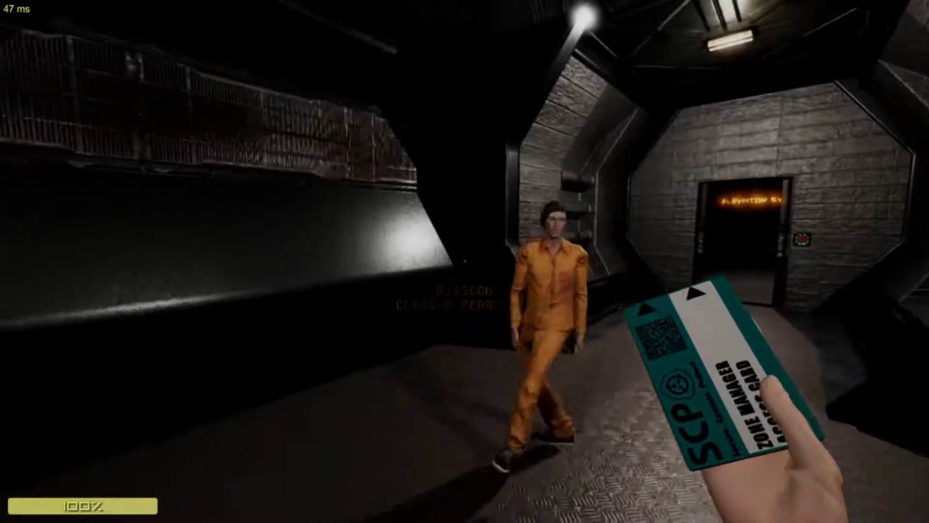
key("w")
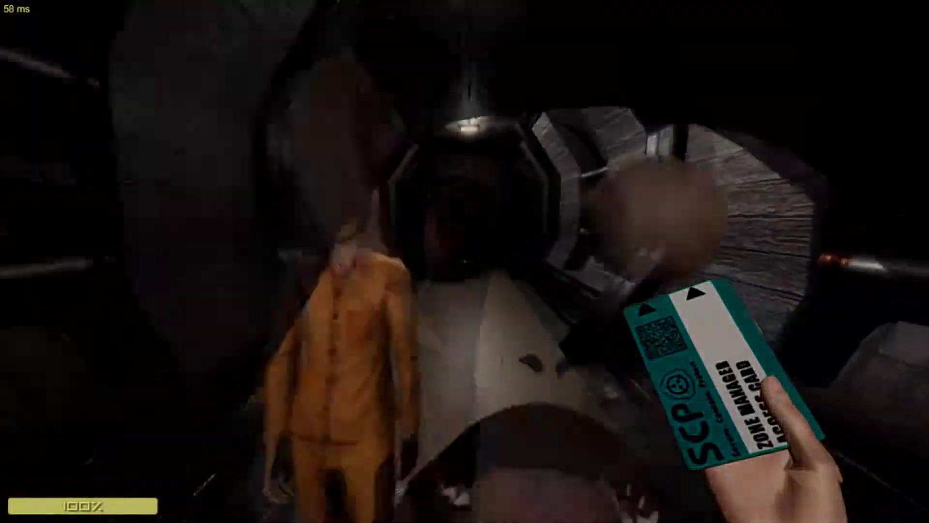
key("w")
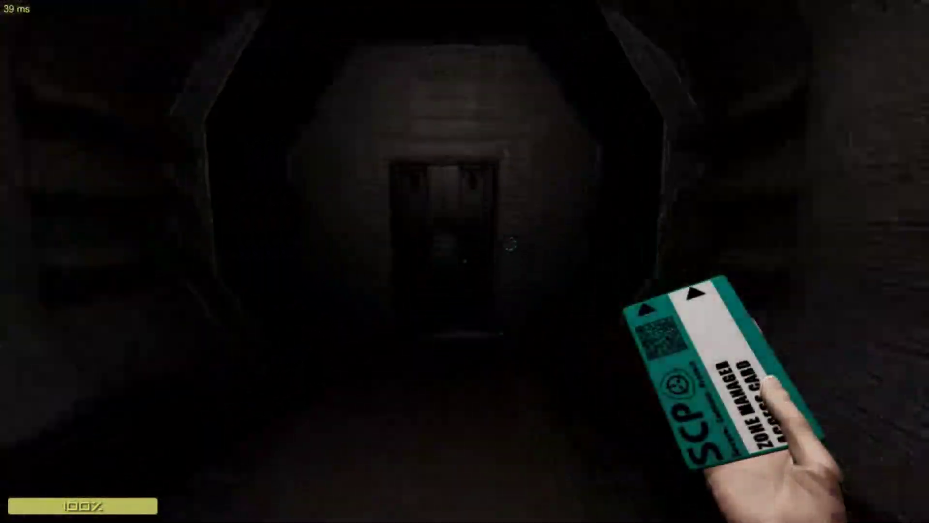
key("w")
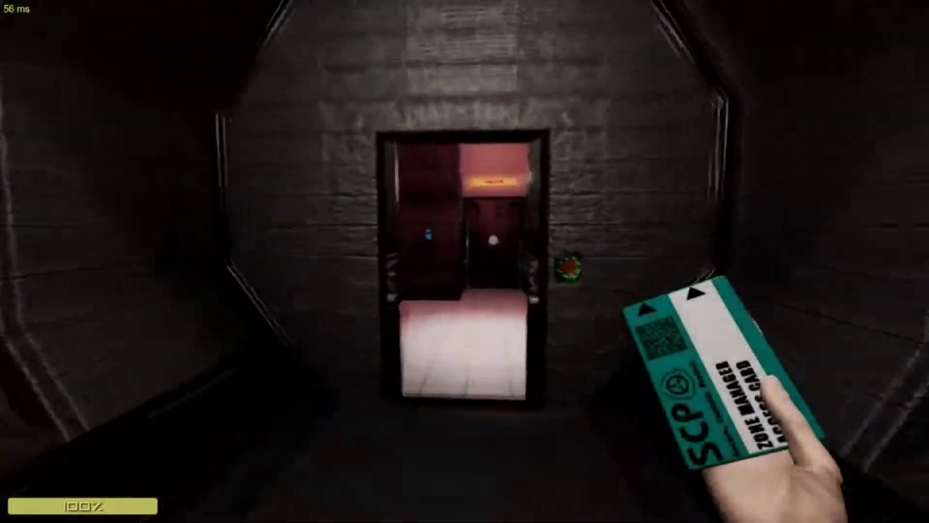
key("w")
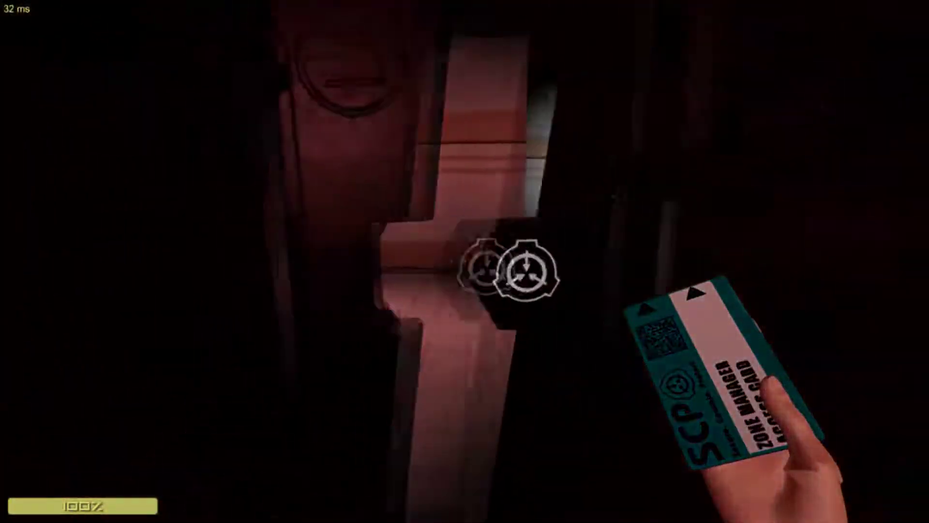
key("w")
key("w")
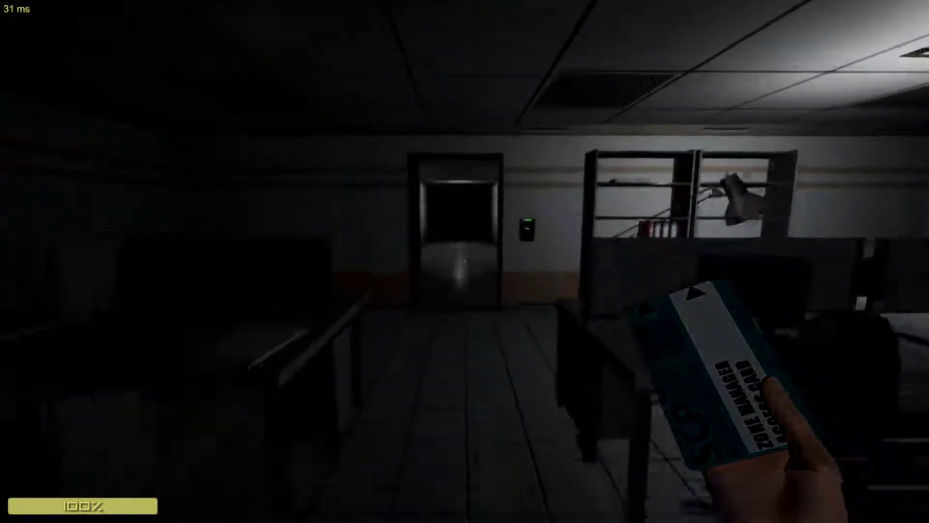
Cross the bench room and side hall, passing a Class-D, to the open door
key("w")
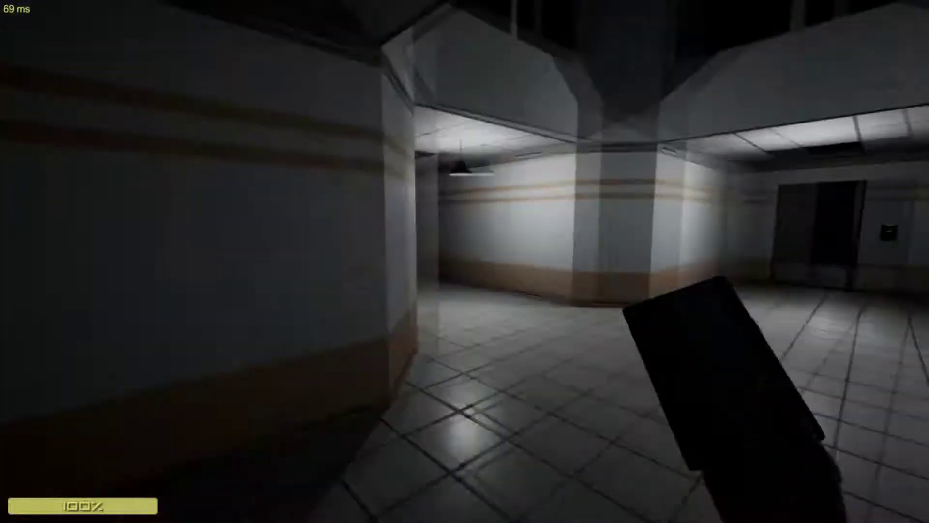
key("w")
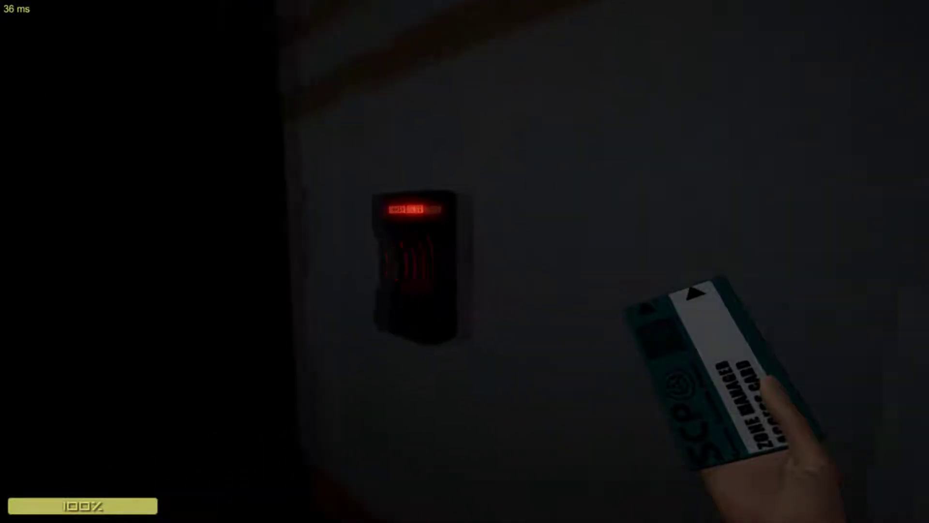
key("w")
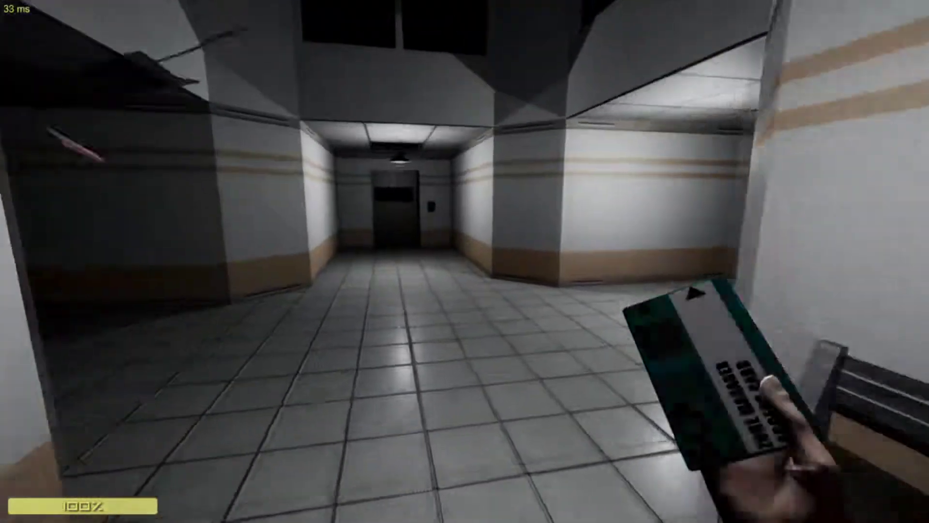
key("w")
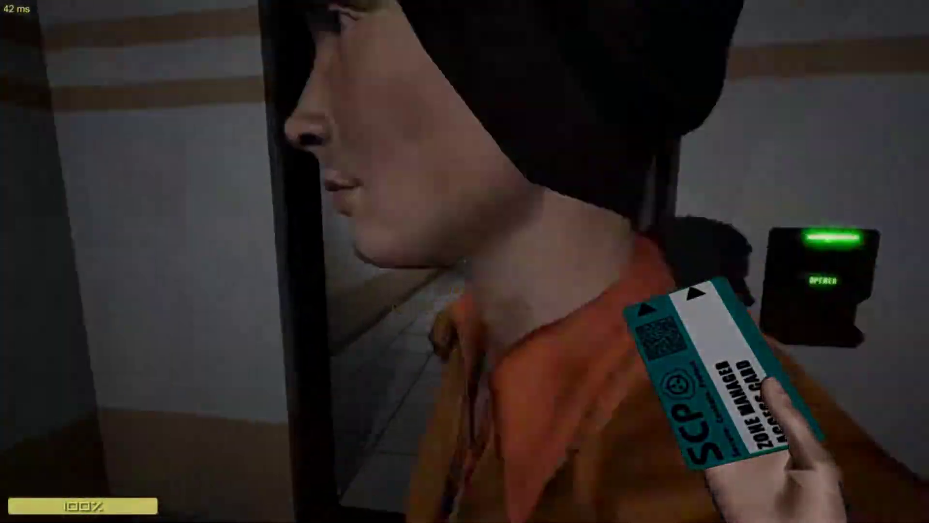
key("w")
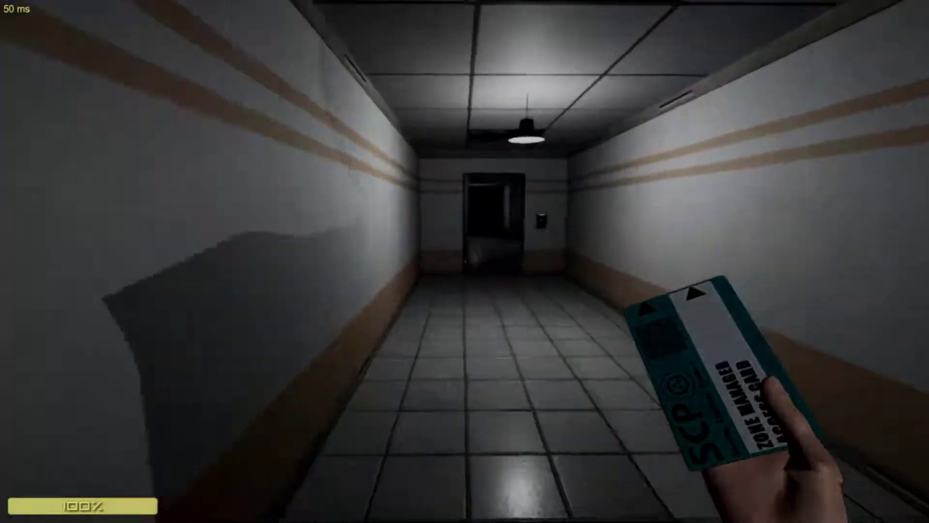
Enter the large office and collect an item from the downstairs filing cabinet
key("w")
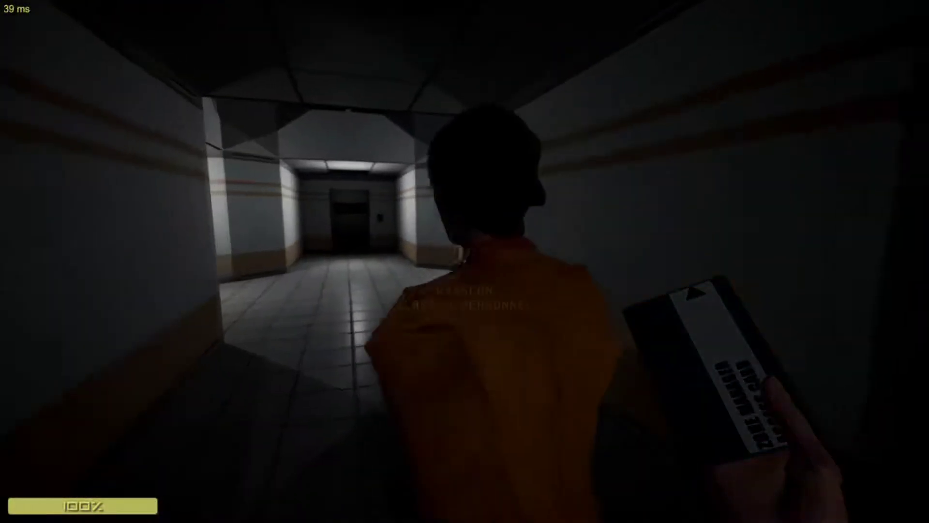
key("w")
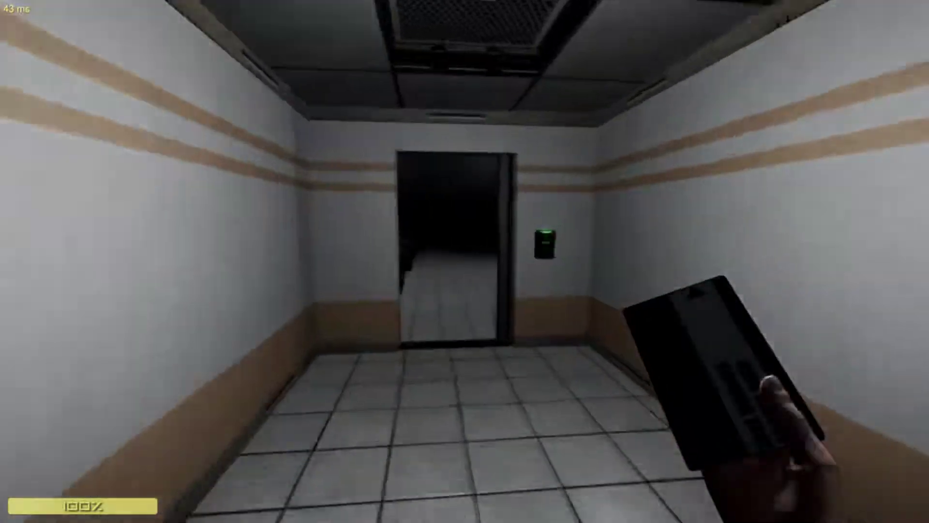
key("w")
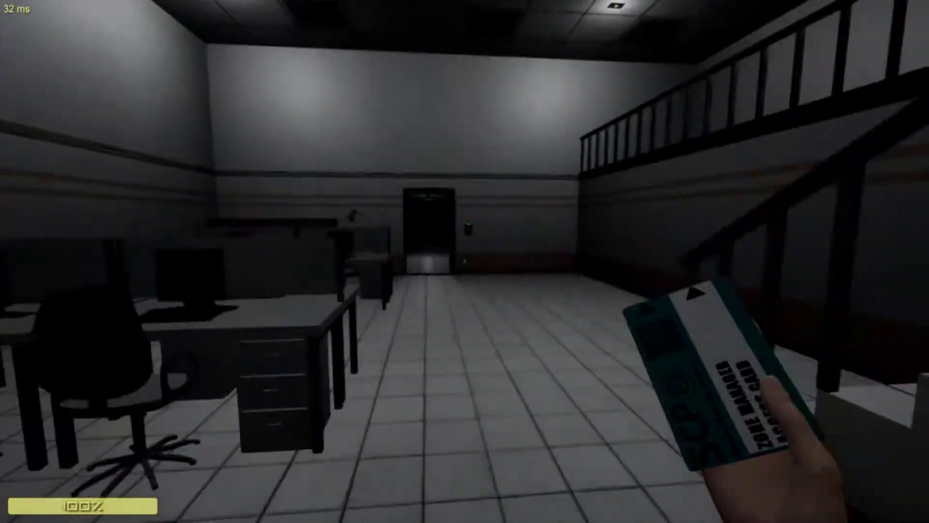
left_click_drag(466, 262, 145, 262)
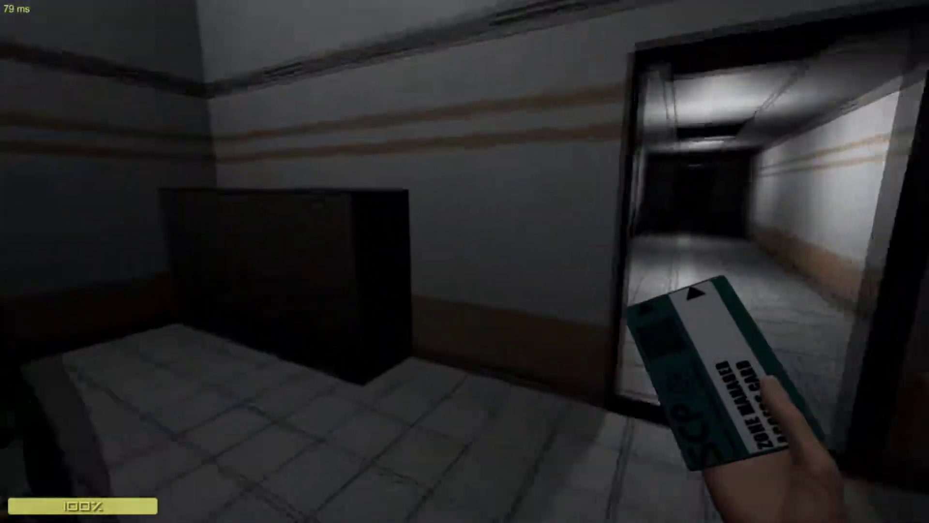
key("e")
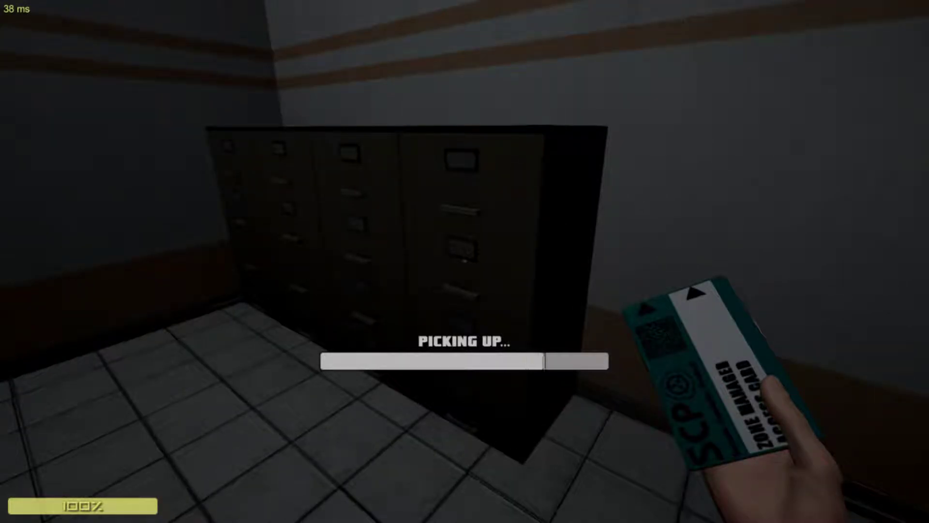
Climb to the balcony, take an item from the upstairs cabinet, and return toward the desks
key("Tab")
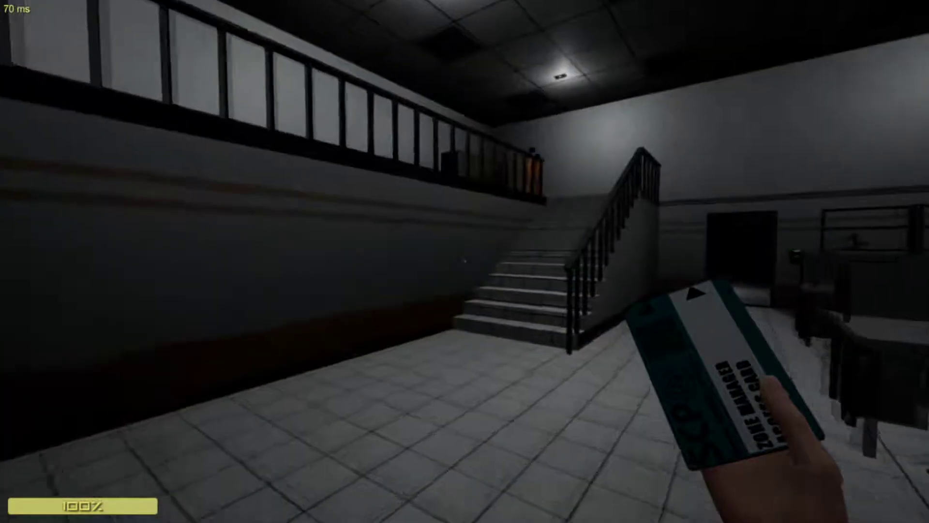
key("w")
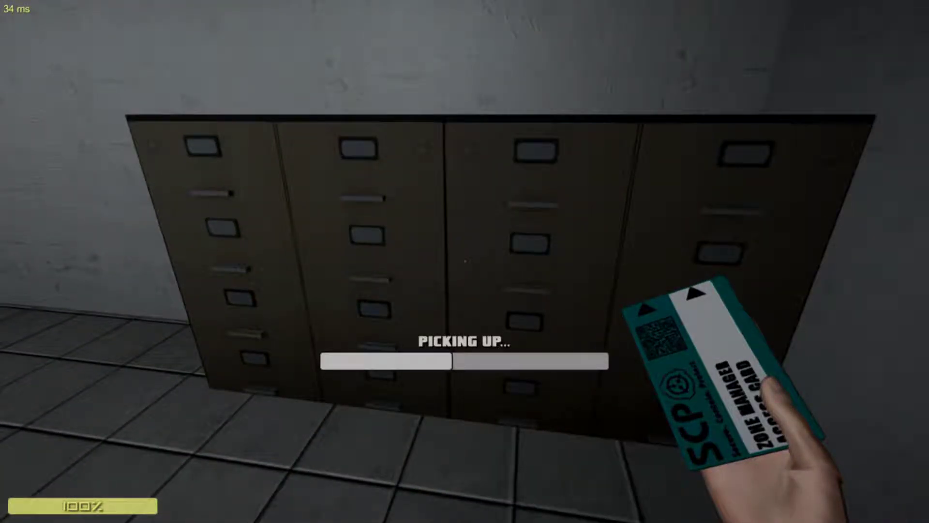
key("Tab")
key("Tab")
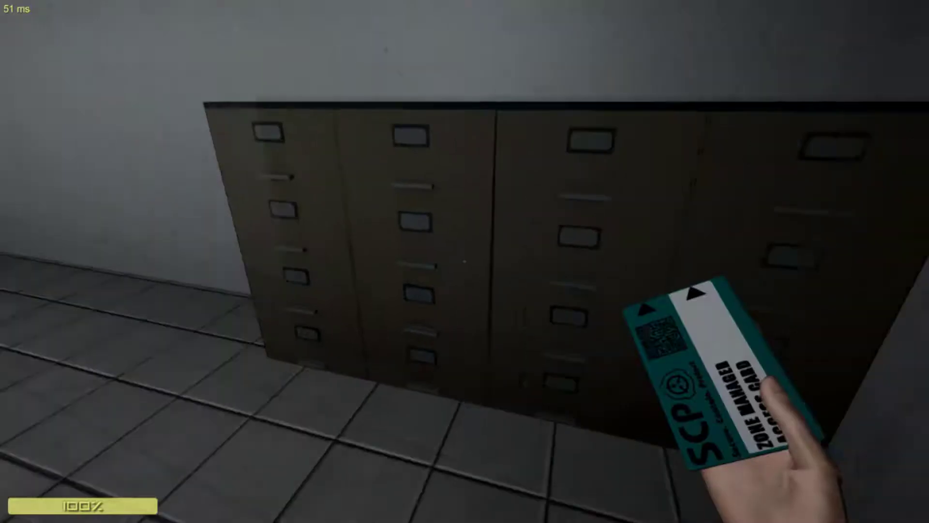
key("w")
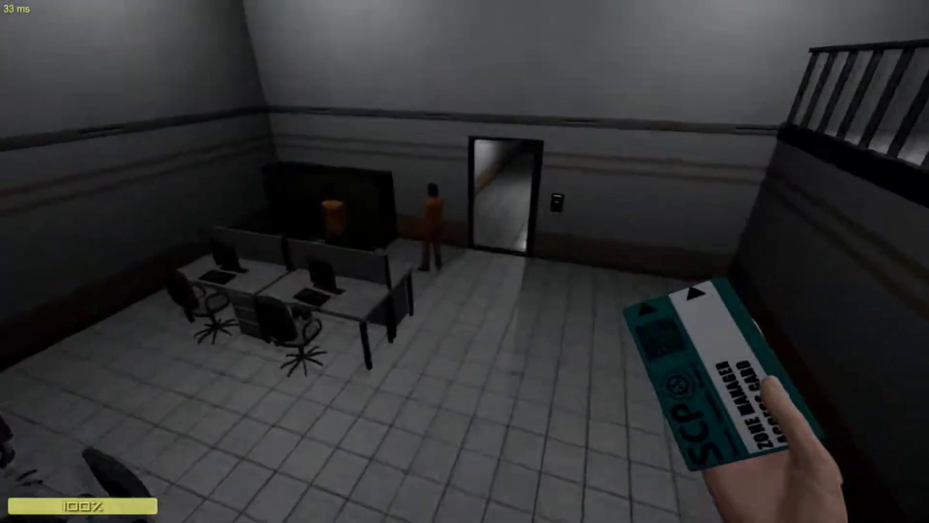
key("s")
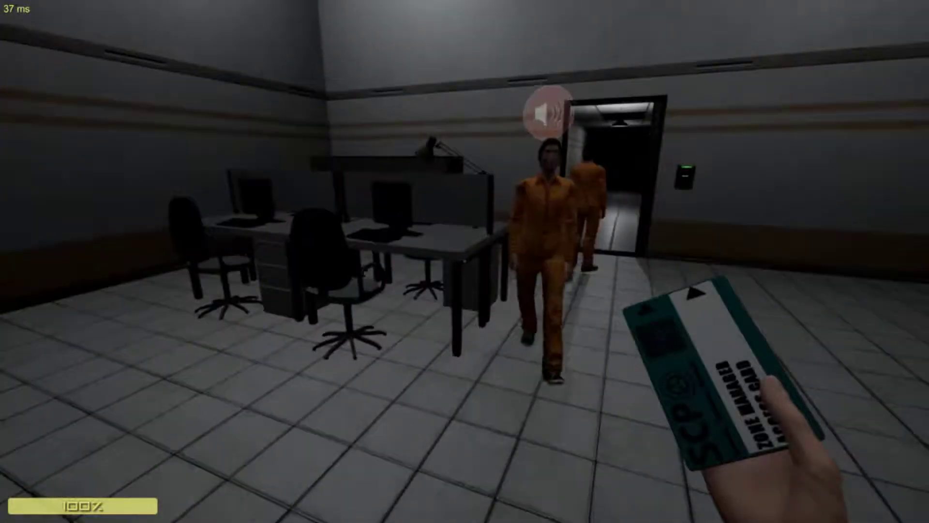
key("w")
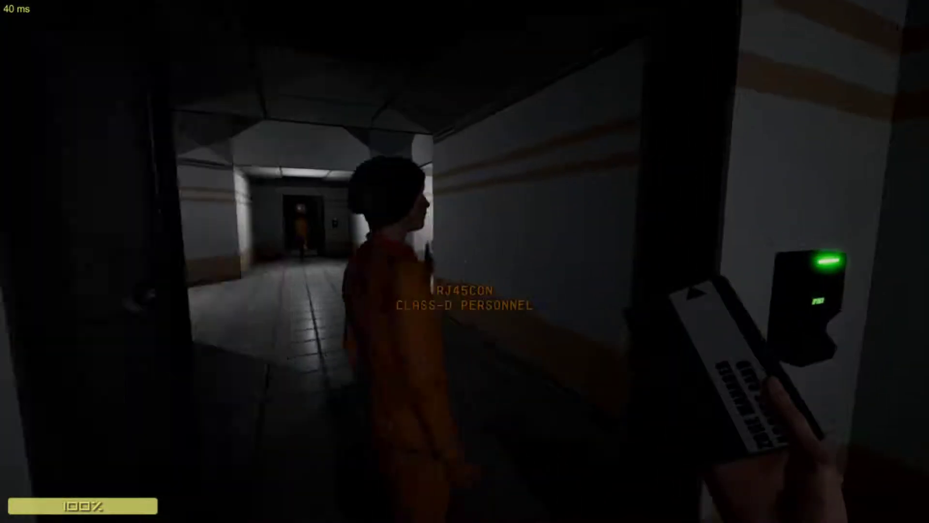
Go back down the hallway, cross the dark office, and enter the red twin-elevator room
key("s")
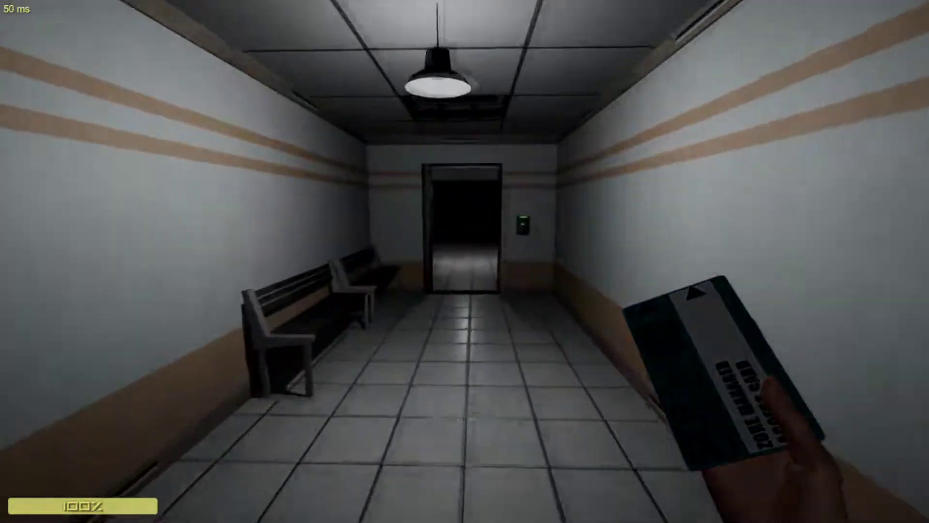
key("w")
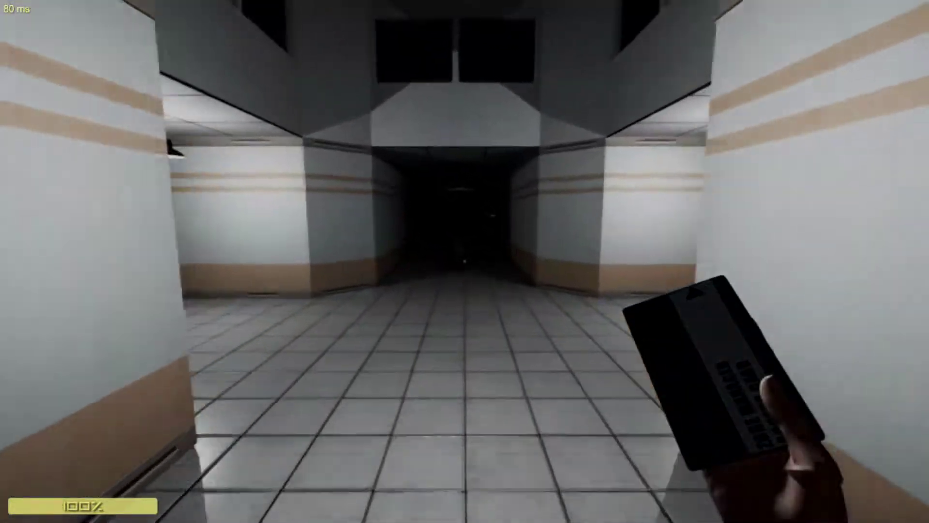
key("w")
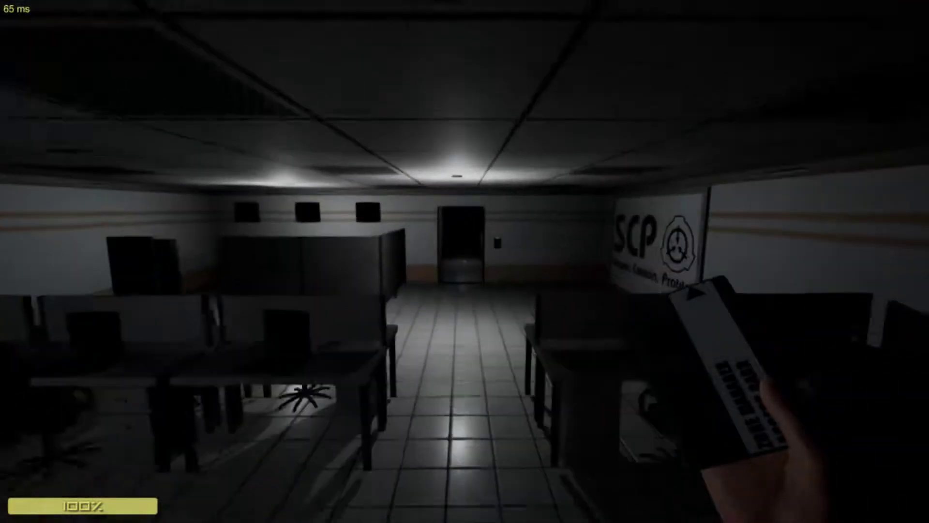
key("w")
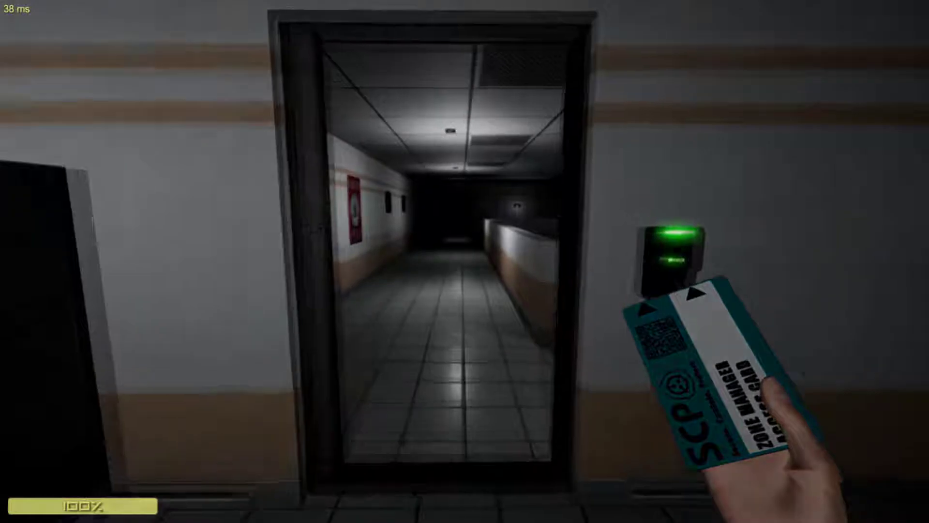
key("w")
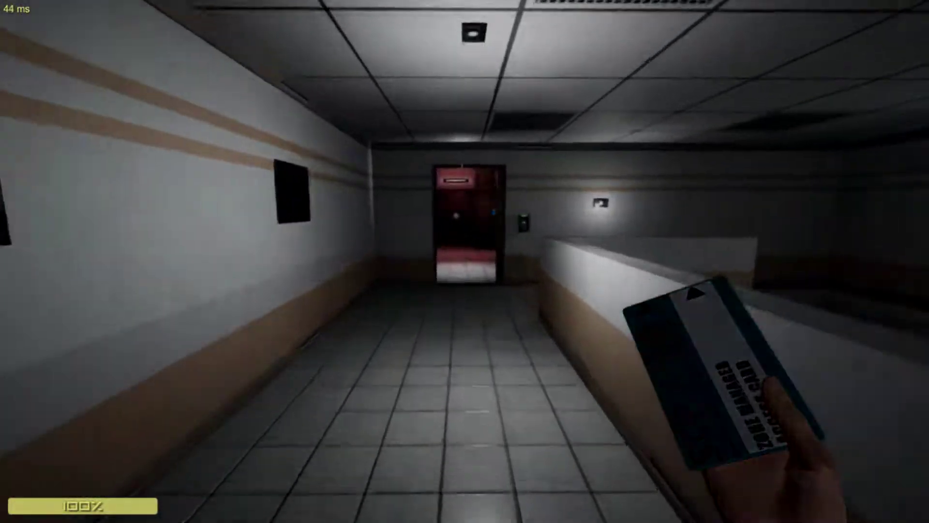
key("w")
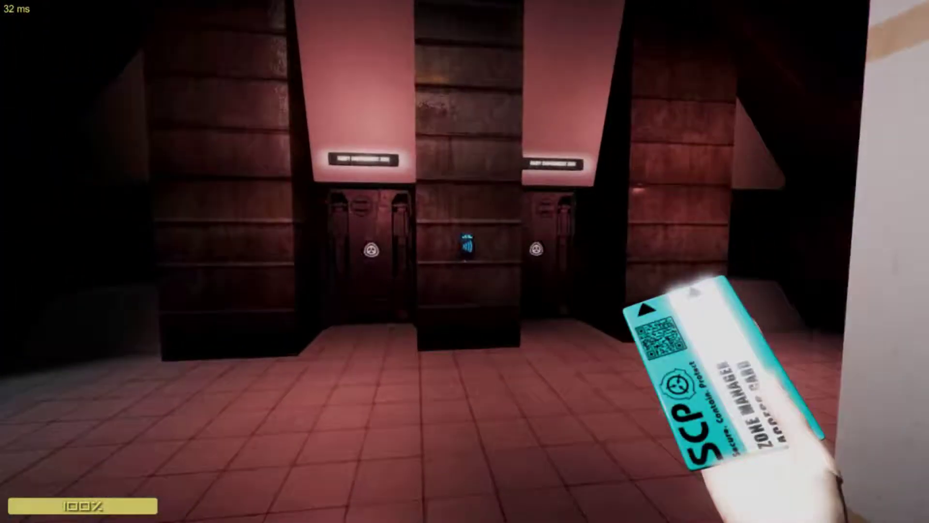
Leave the elevators through the metal corridor into the dark room with a railing
key("w")
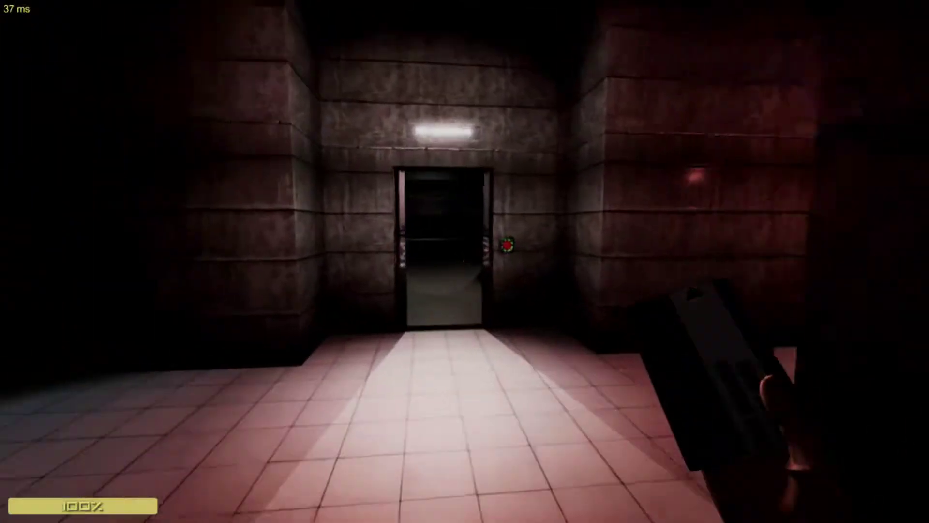
key("w")
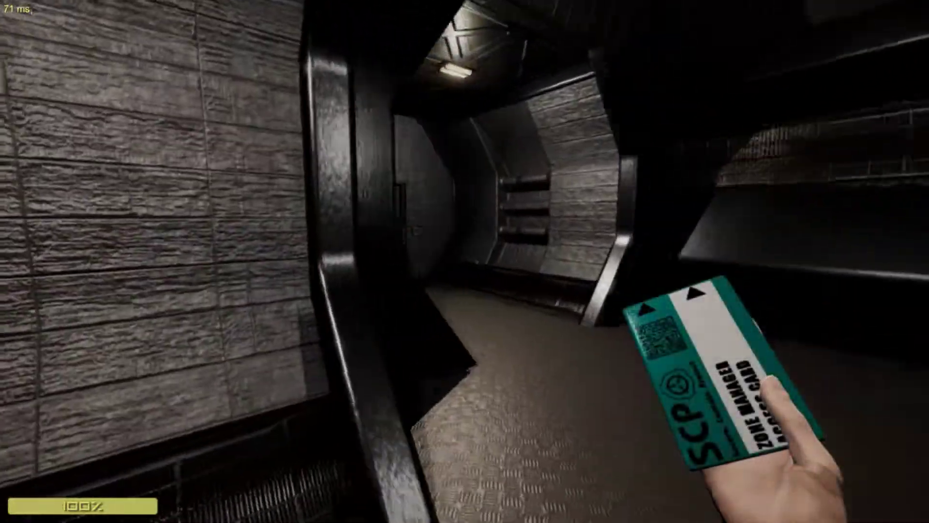
key("w")
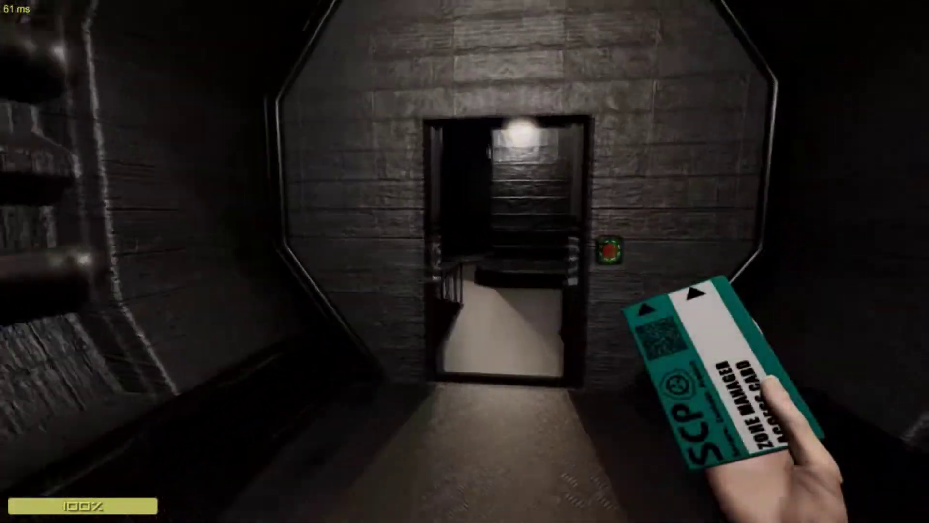
key("w")
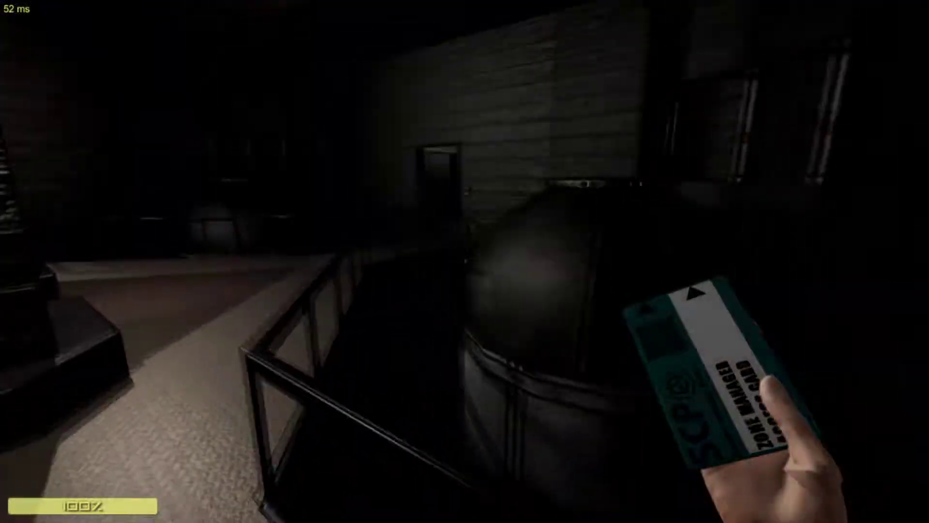
Follow the white corridor to the junction and out onto the dark platform
key("w")
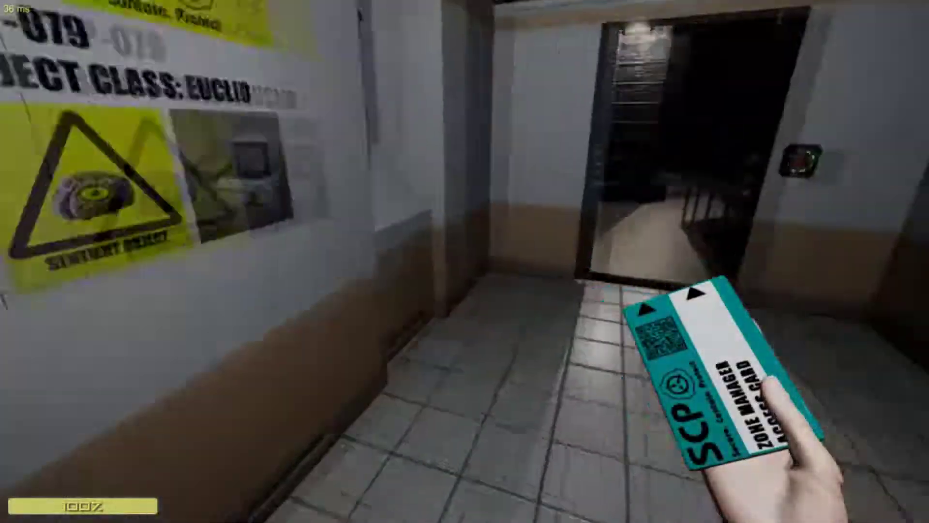
key("w")
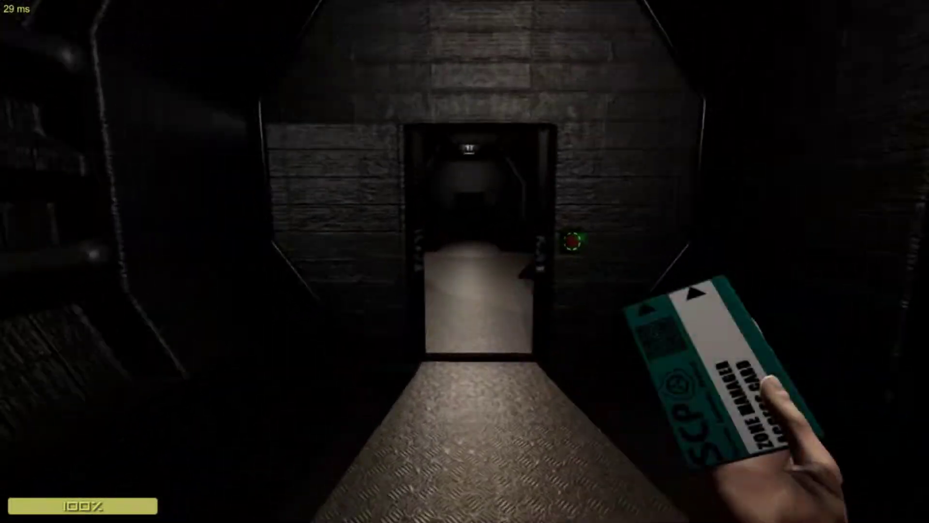
key("w")
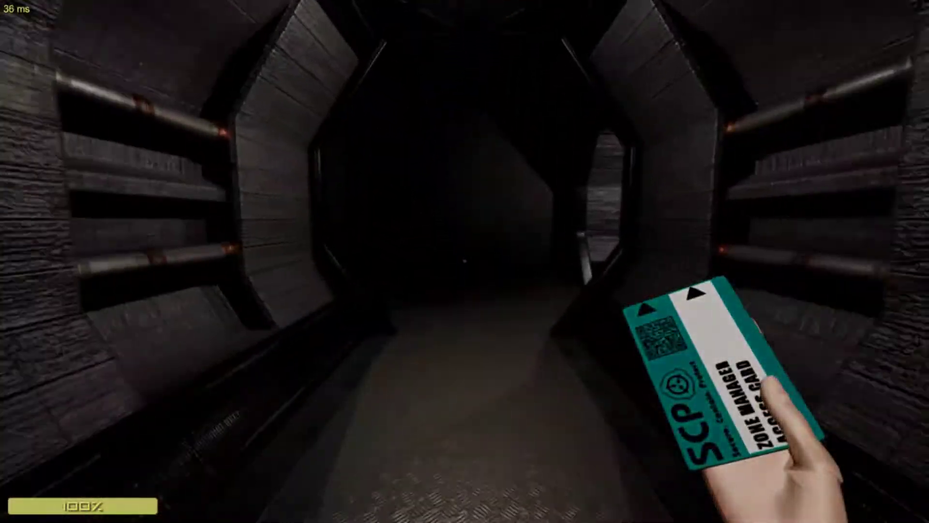
key("w")
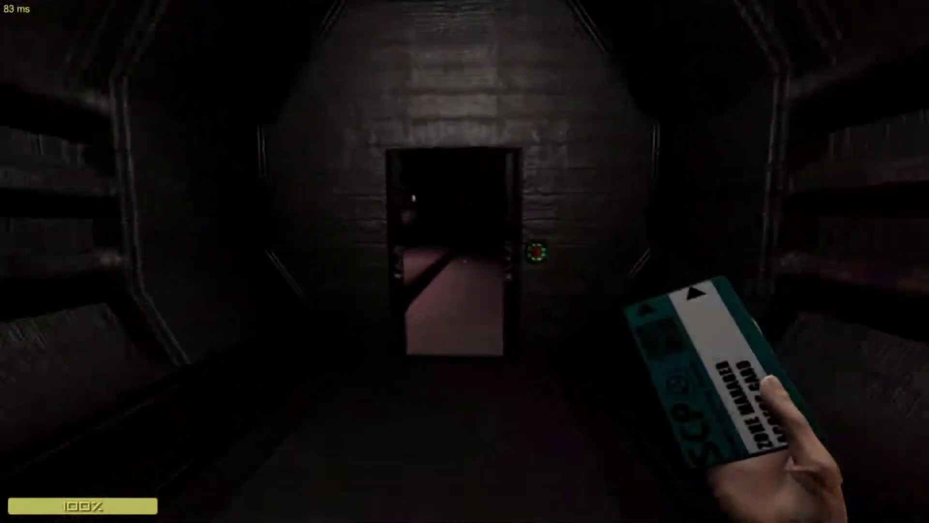
key("w")
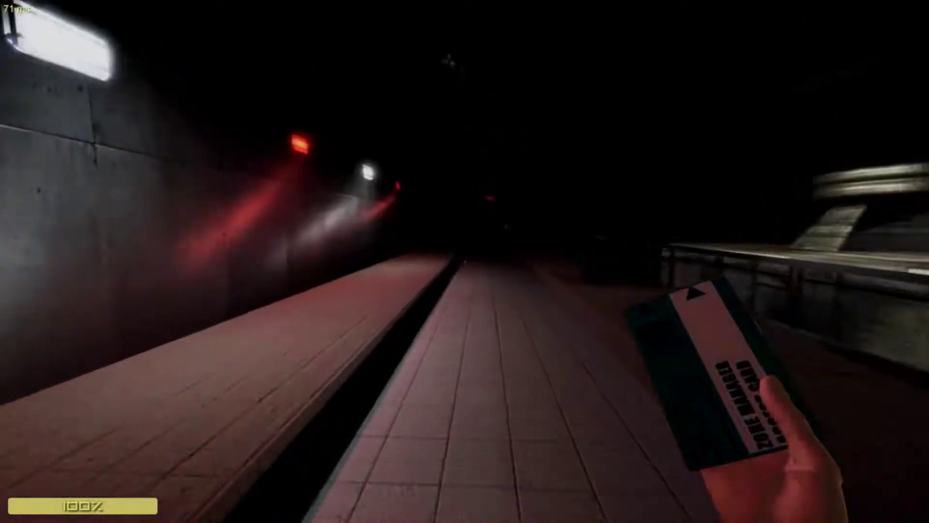
key("w")
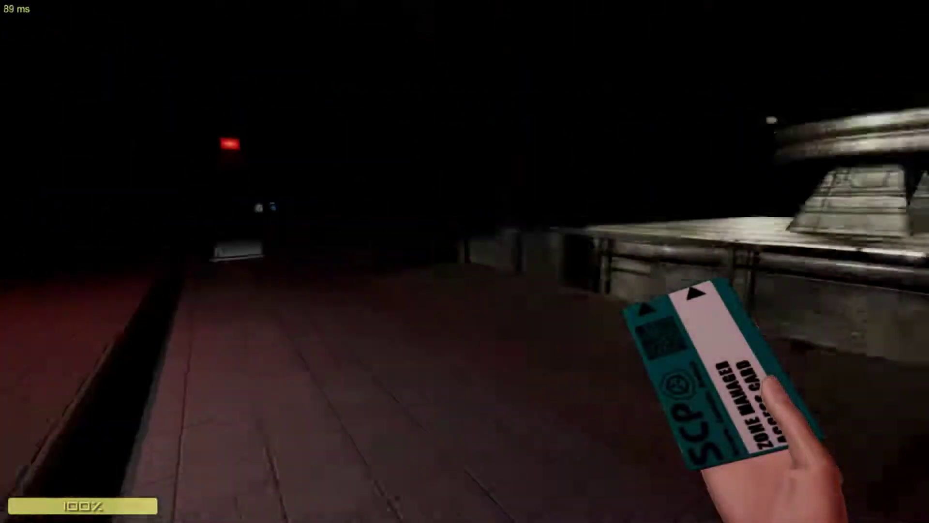
Walk past the dropped items in the tiled corridor and equip the MP7 from the inventory
key("w")
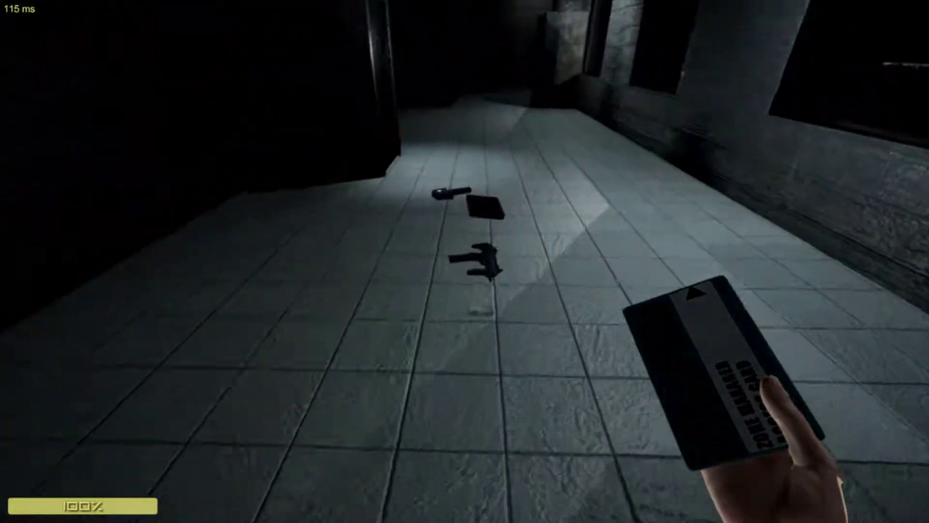
key("w")
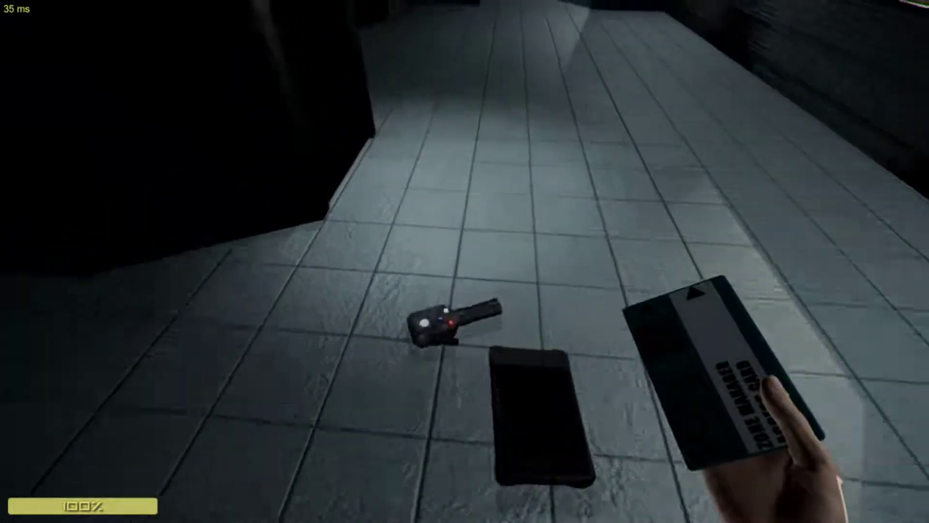
key("w")
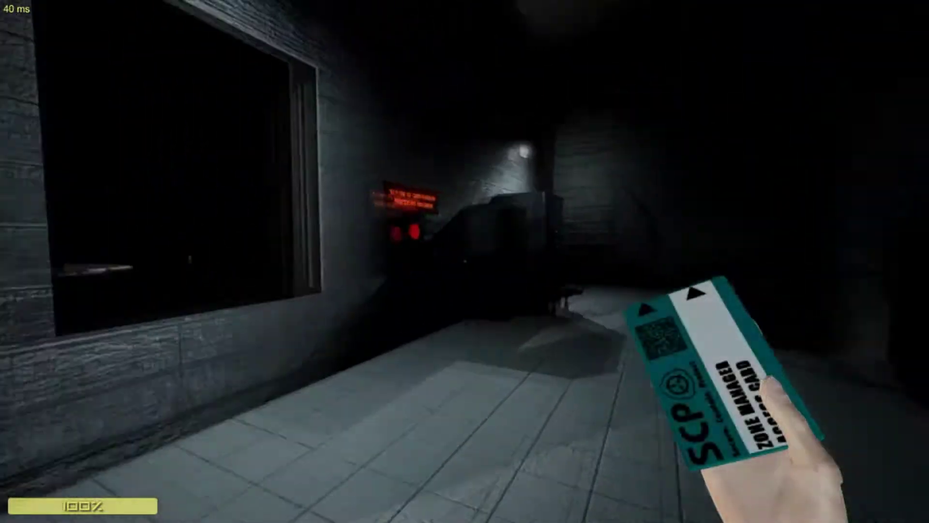
key("Tab")
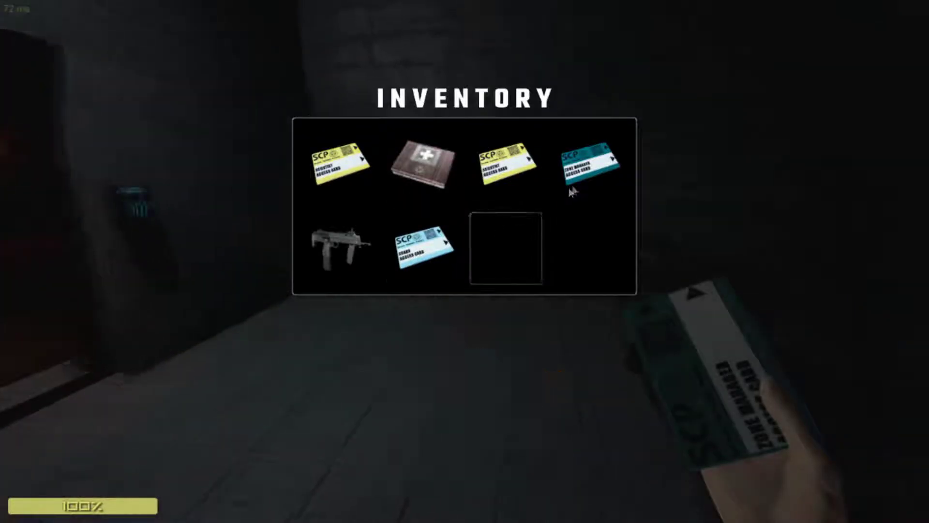
left_click(340, 247)
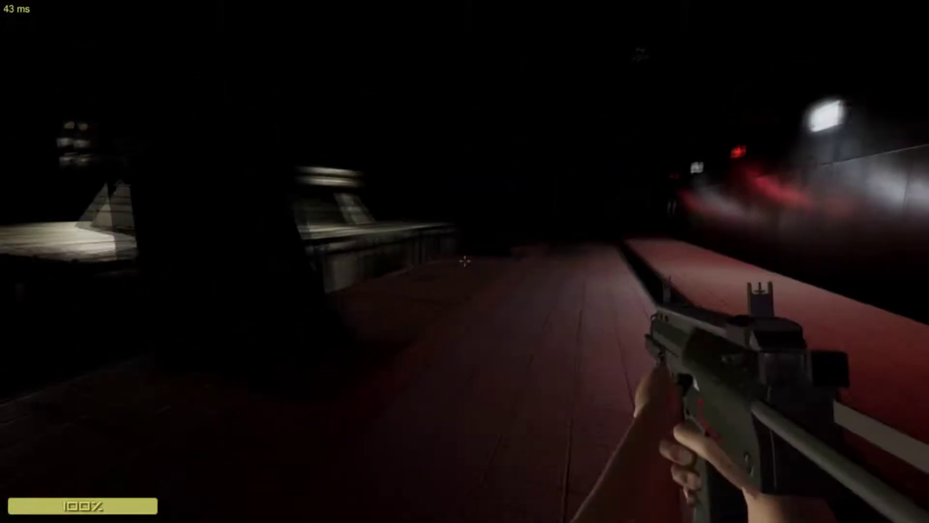
Follow the walkway to its end door and turn into the next corridor
key("w")
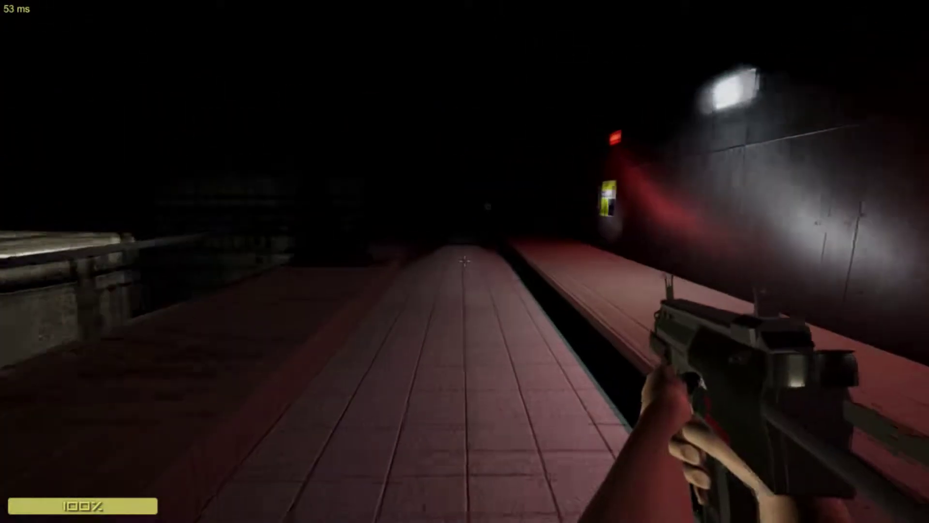
key("w")
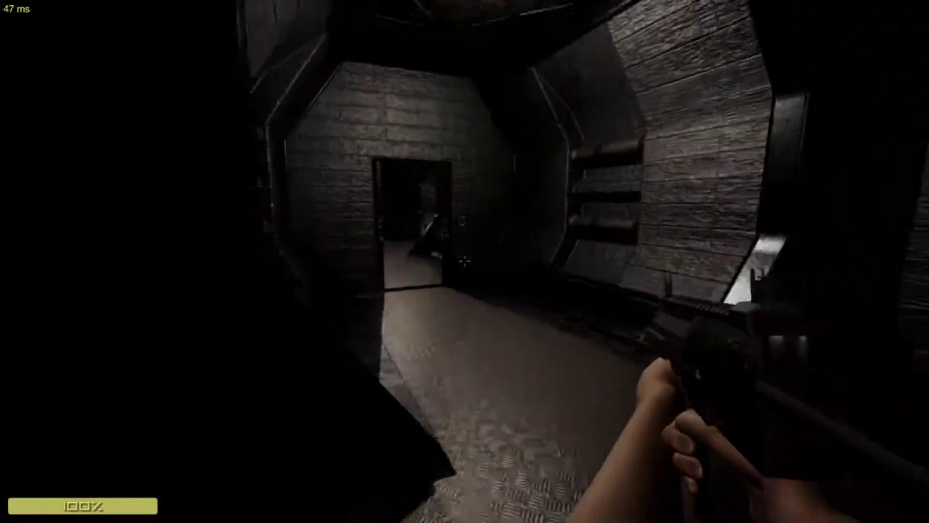
key("w")
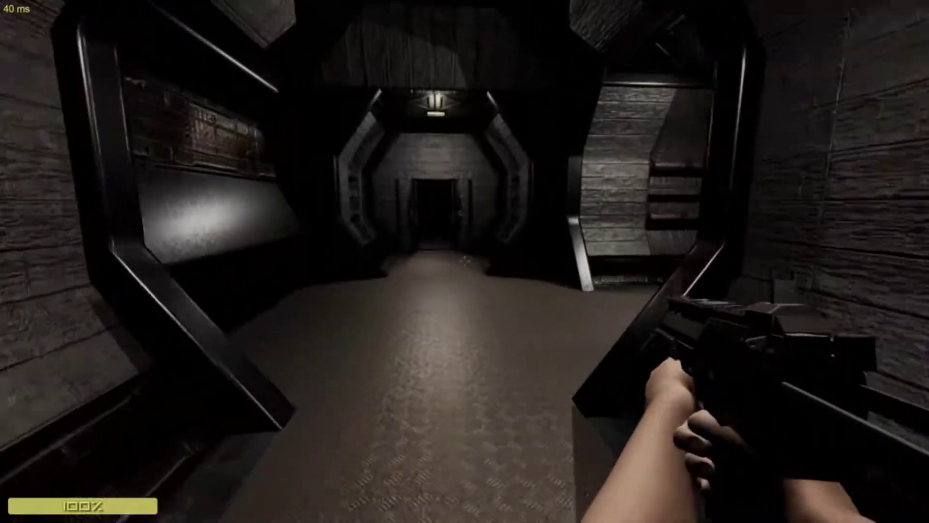
key("w")
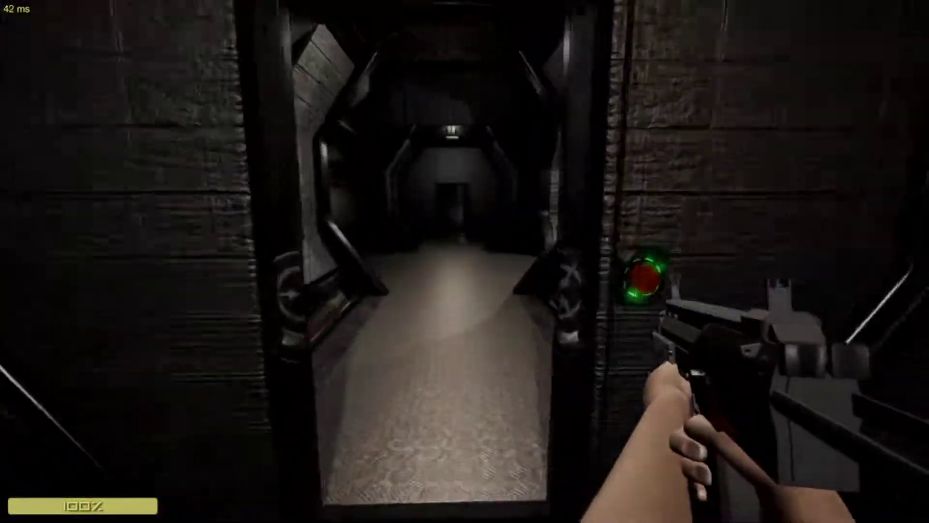
key("w")
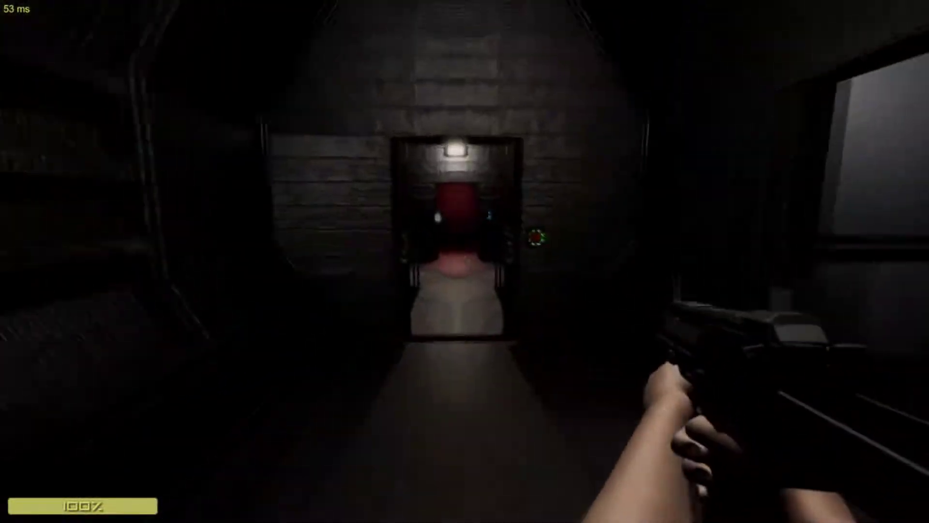
Continue to the locked door and take out the Guard access card
key("w")
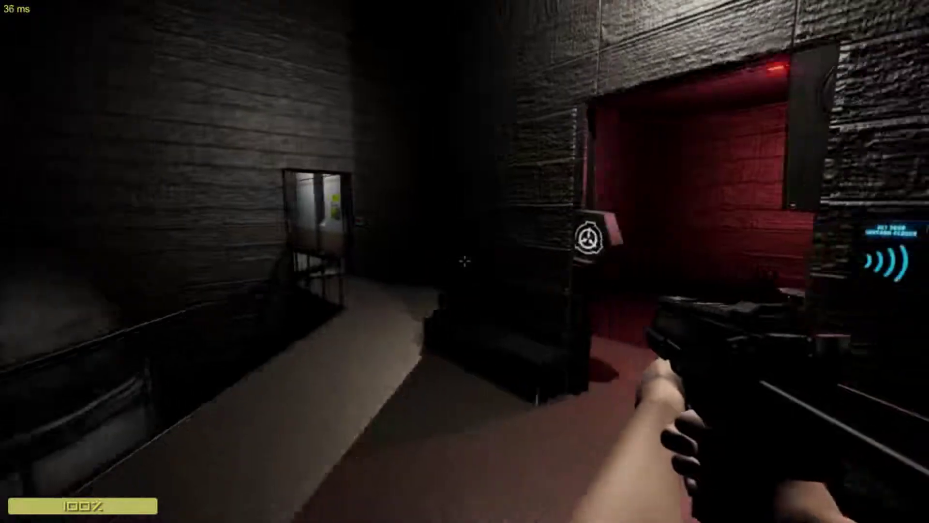
key("w")
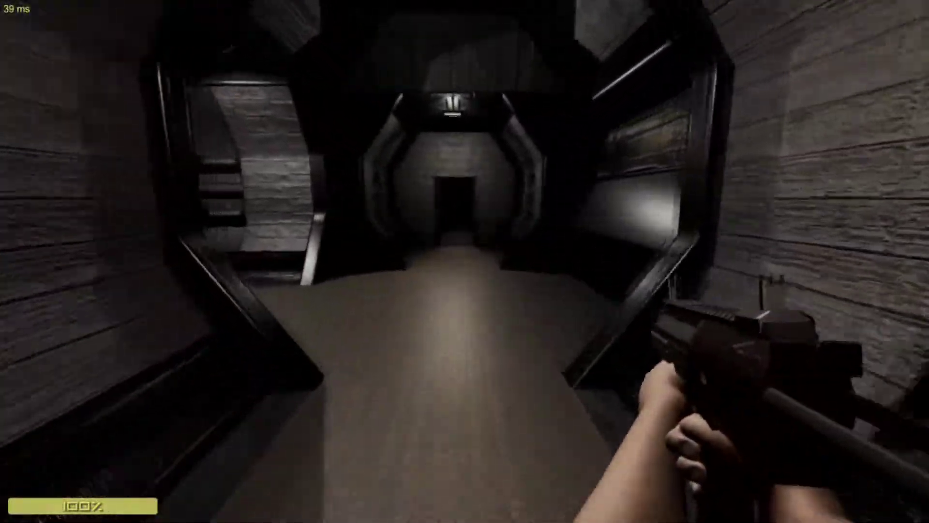
key("w")
key("Tab")
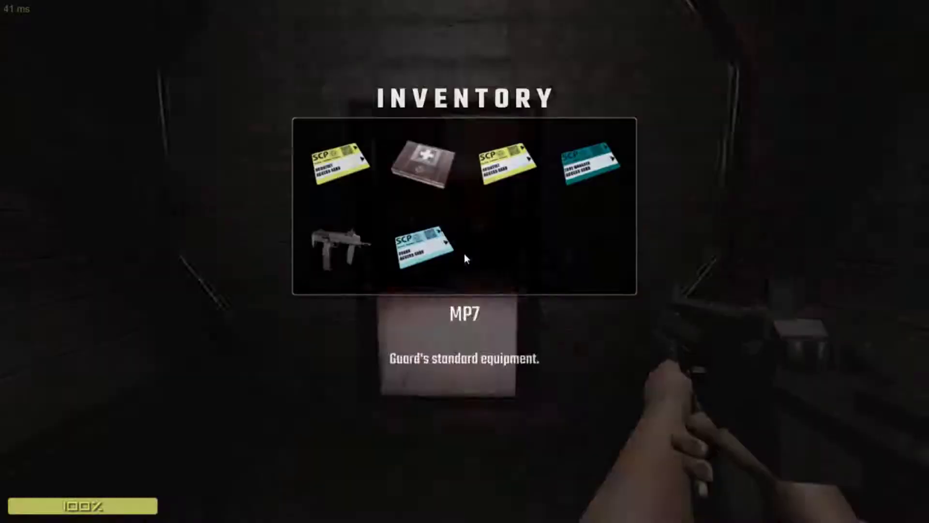
left_click(426, 234)
key("w")
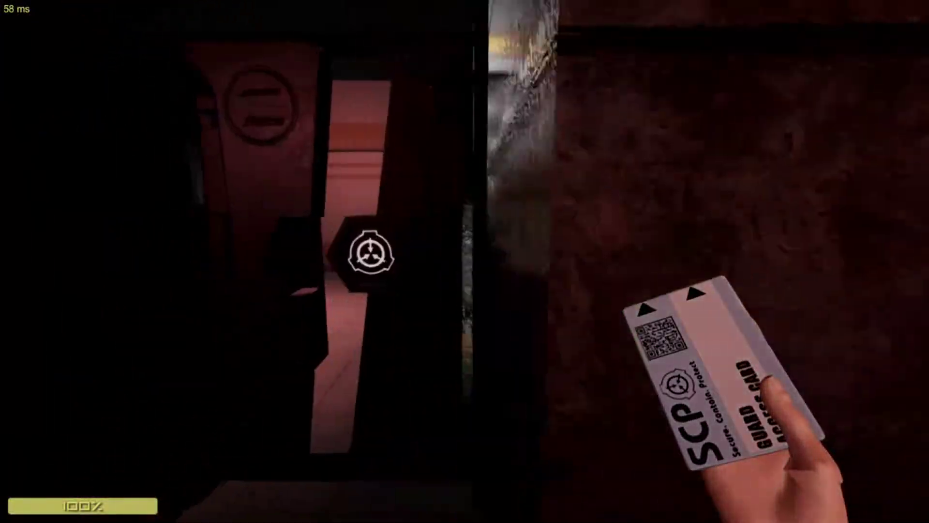
Re-equip the MP7 and go through the opened doorway into the corridor
key("Tab")
left_click(357, 238)
key("w")
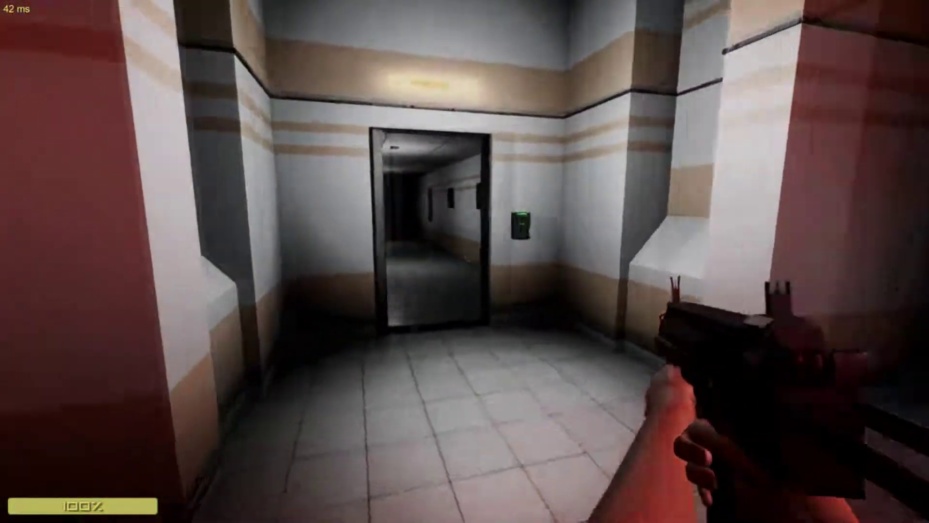
key("w")
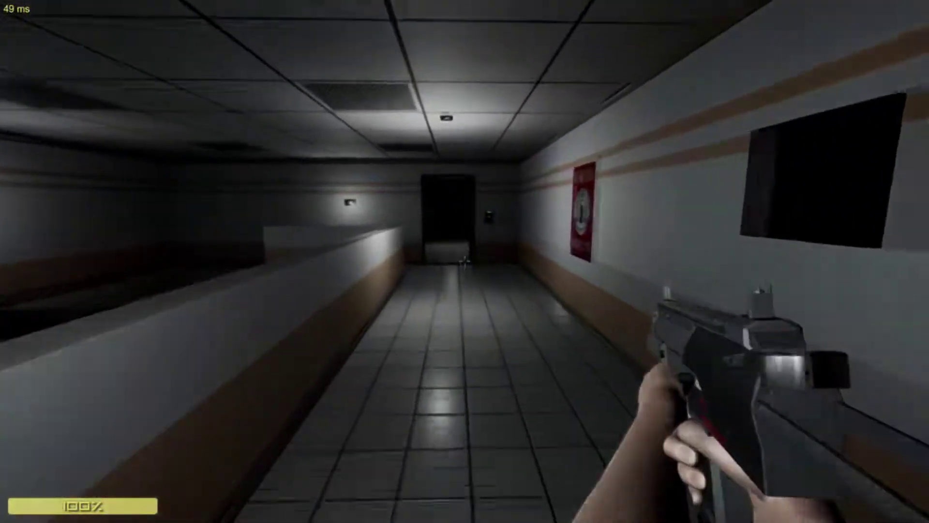
Cross the desk office, the lit junction and the long corridor into the bench room
key("w")
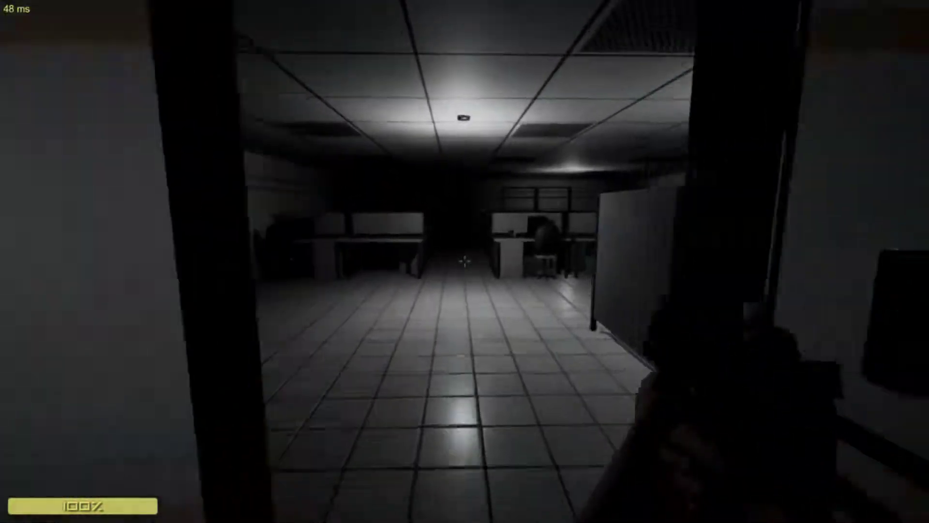
key("w")
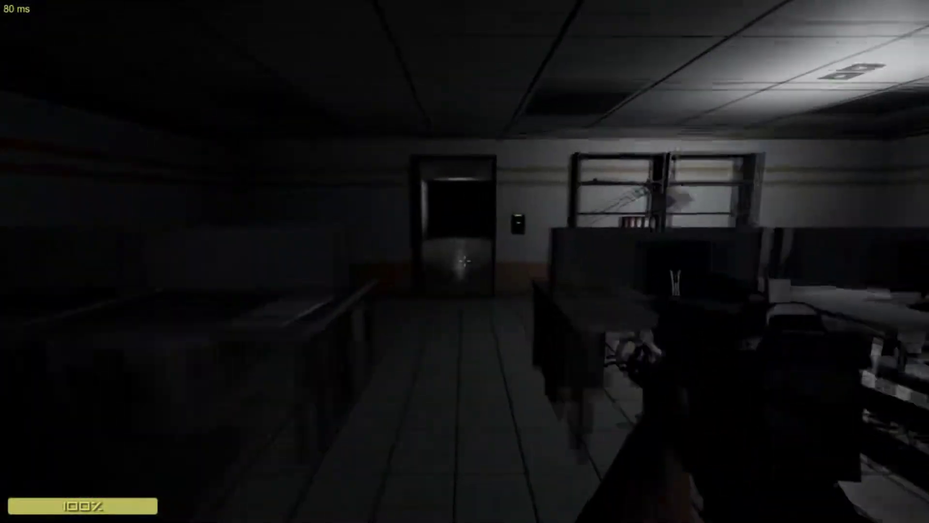
key("w")
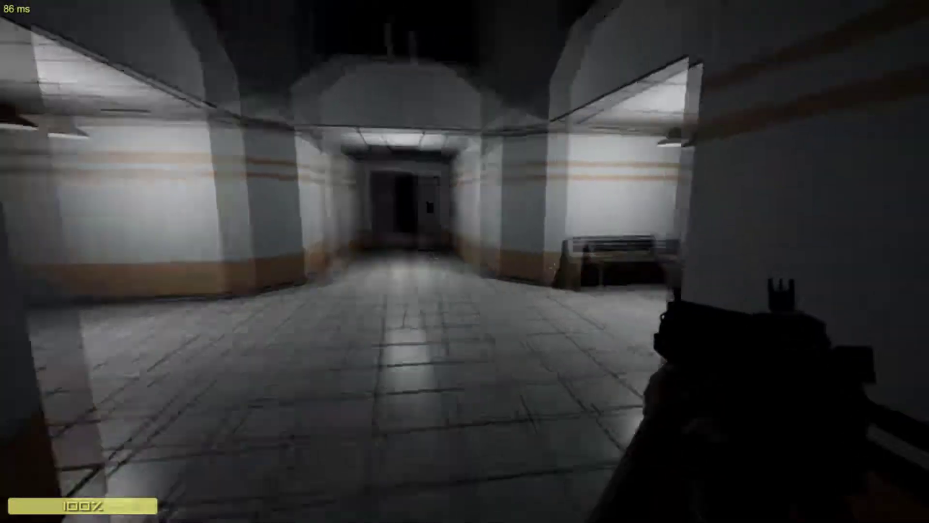
key("w")
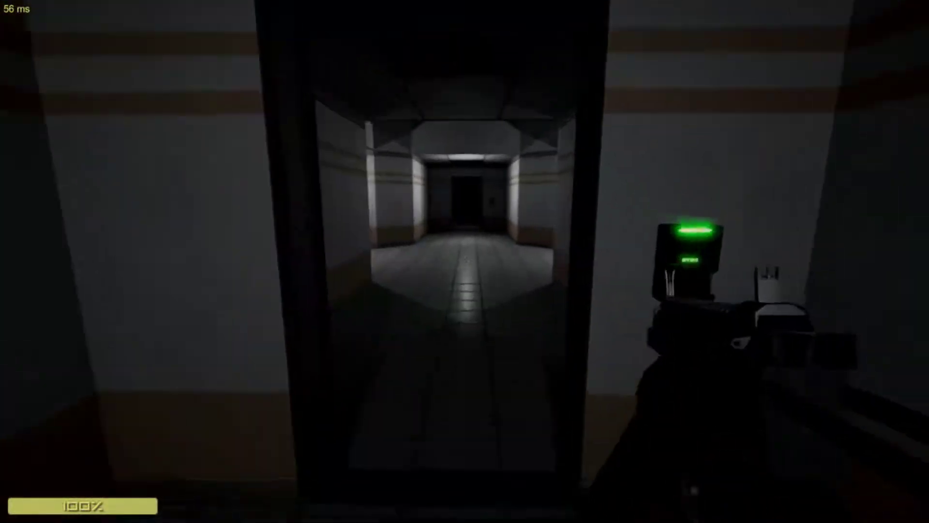
key("w")
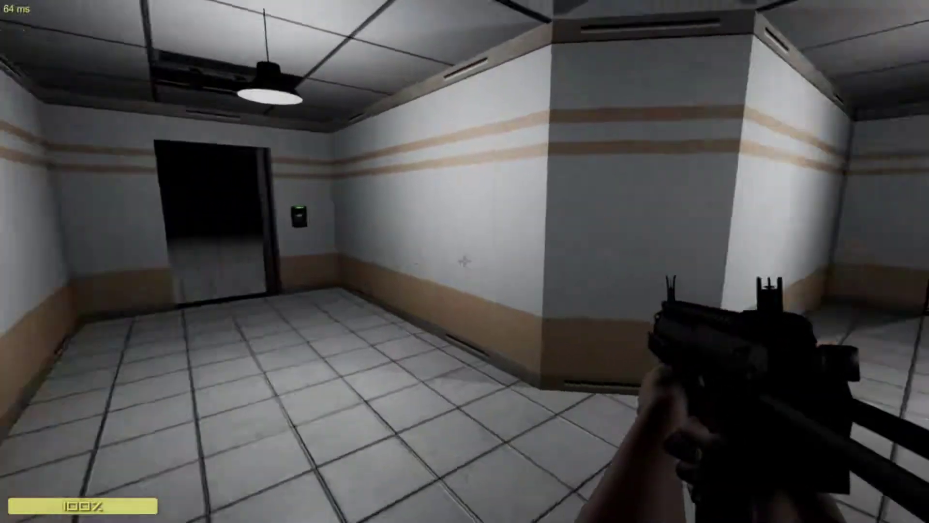
Take the right-hand doorway down the corridor into the dark room
key("w")
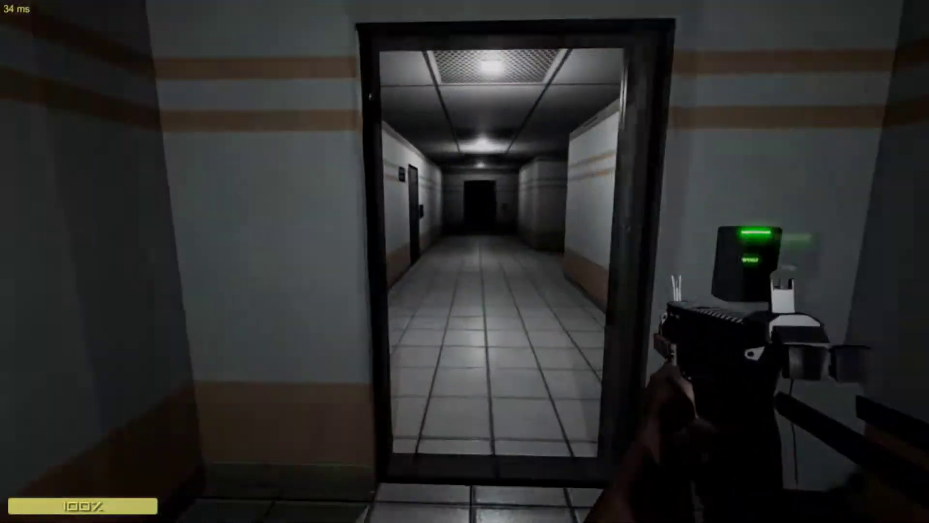
key("w")
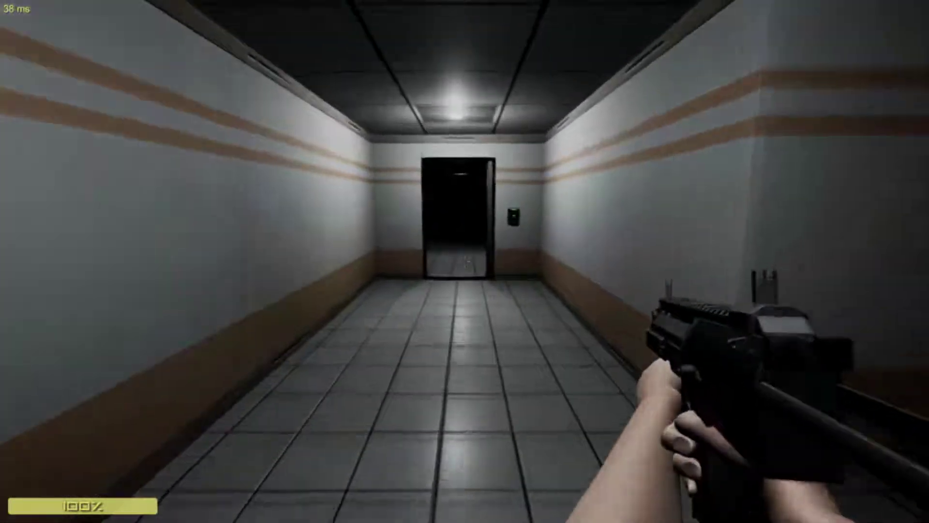
key("w")
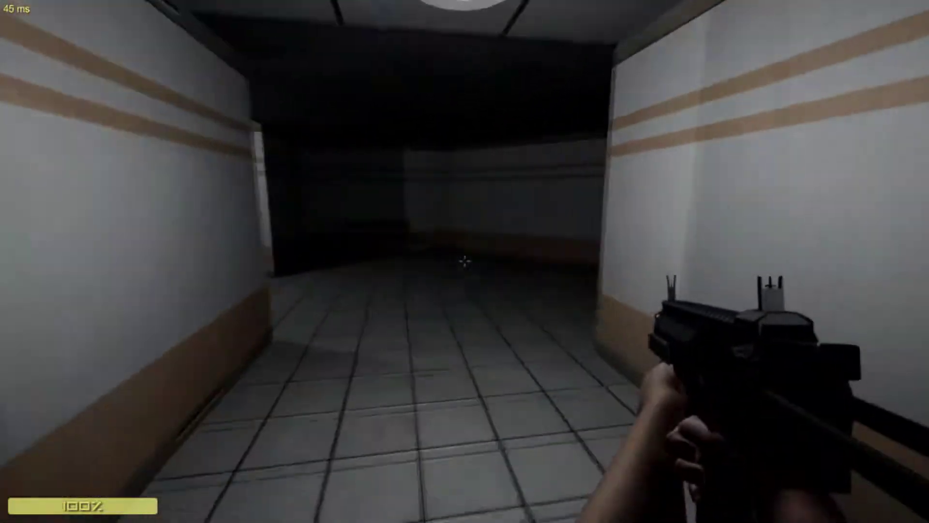
key("w")
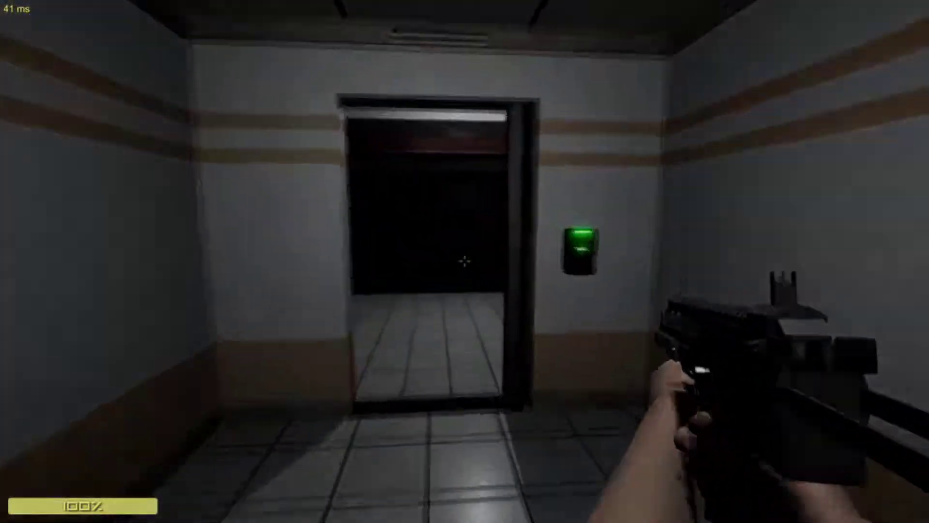
key("w")
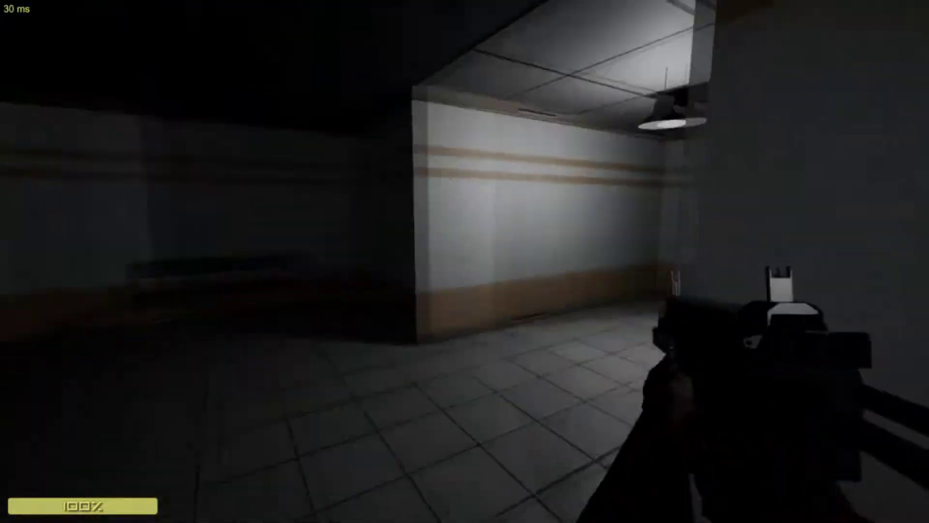
Follow the lit corridor through the far doorway toward the long hallway
key("w")
key("w")
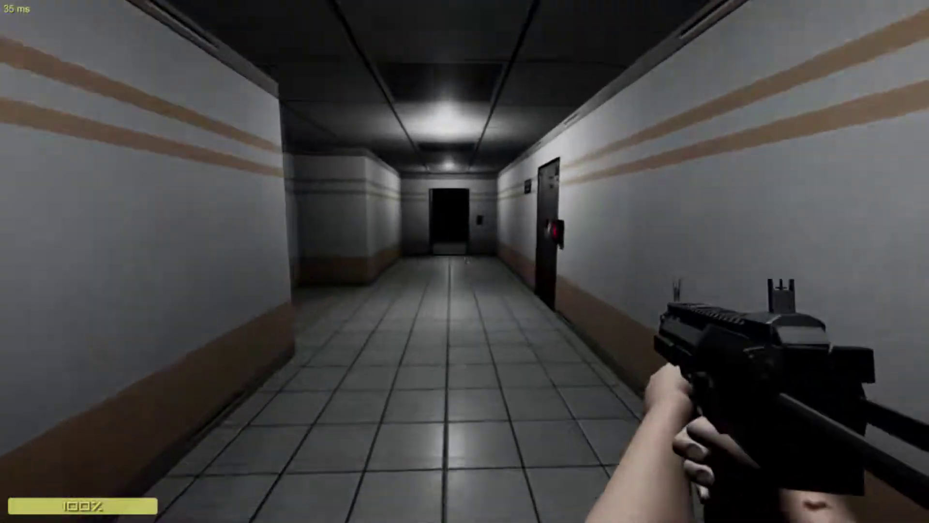
key("w")
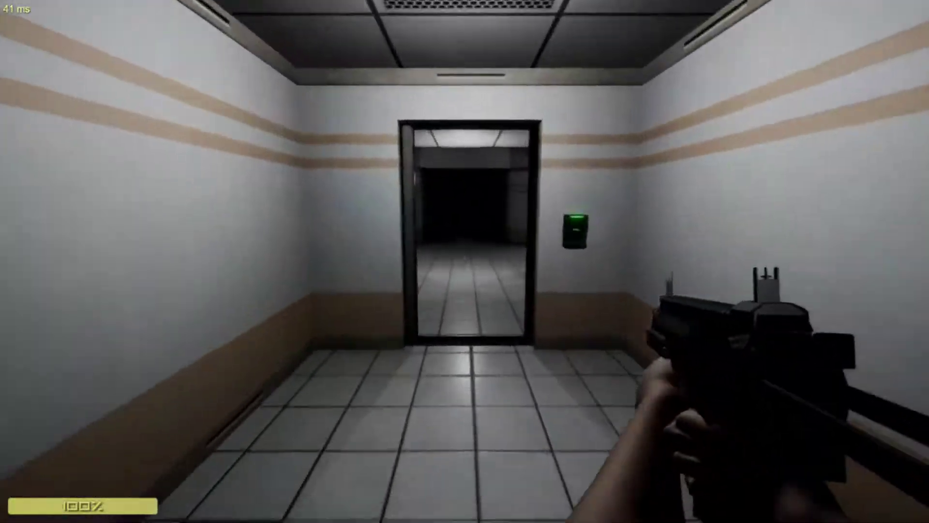
key("w")
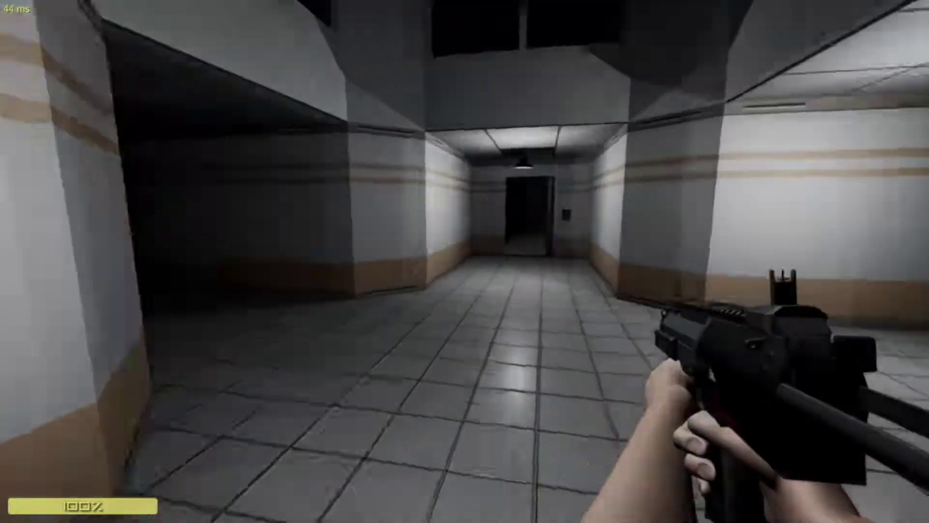
key("w")
key("w")
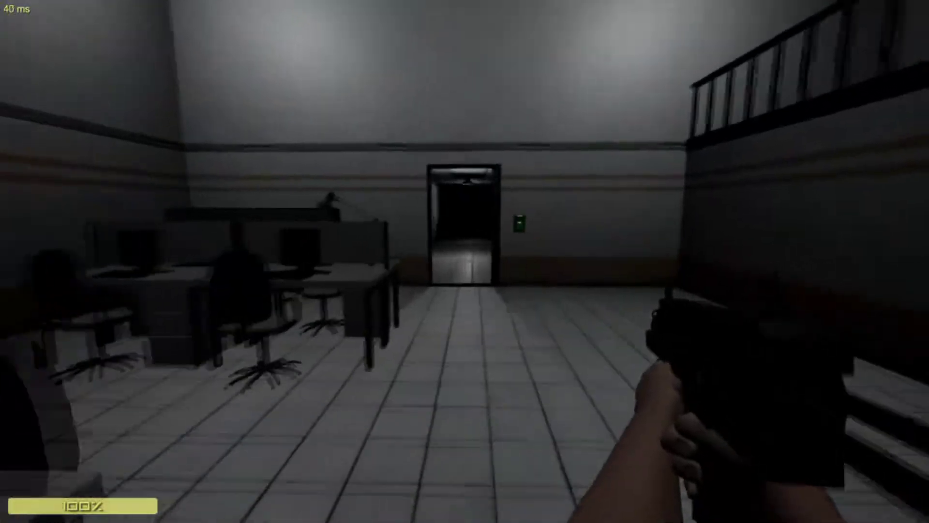
Walk past the benched waiting areas and tiled hallways into the red-lit room, MP7 in hand
key("w")
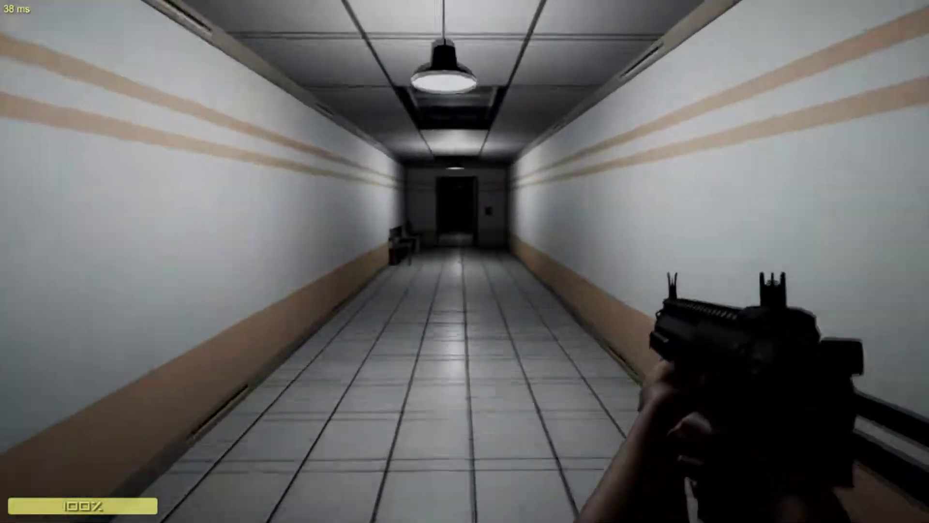
key("w")
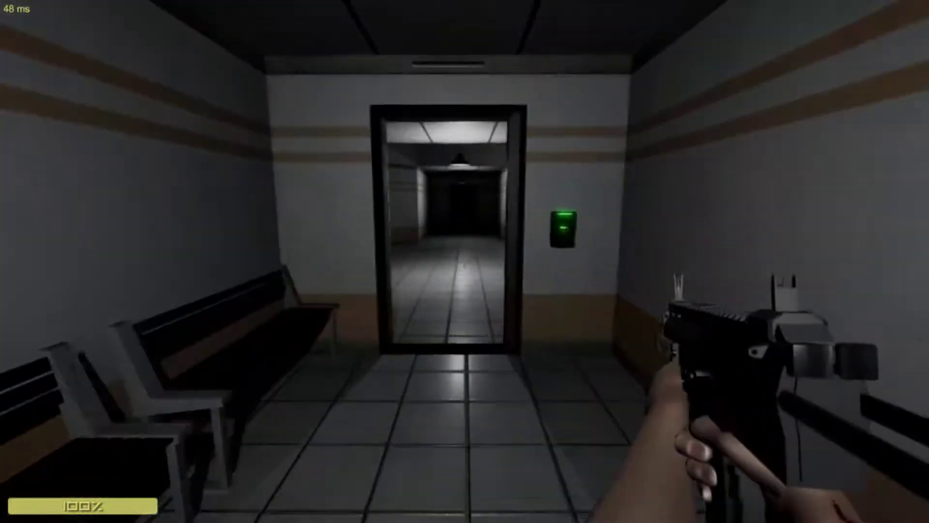
key("w")
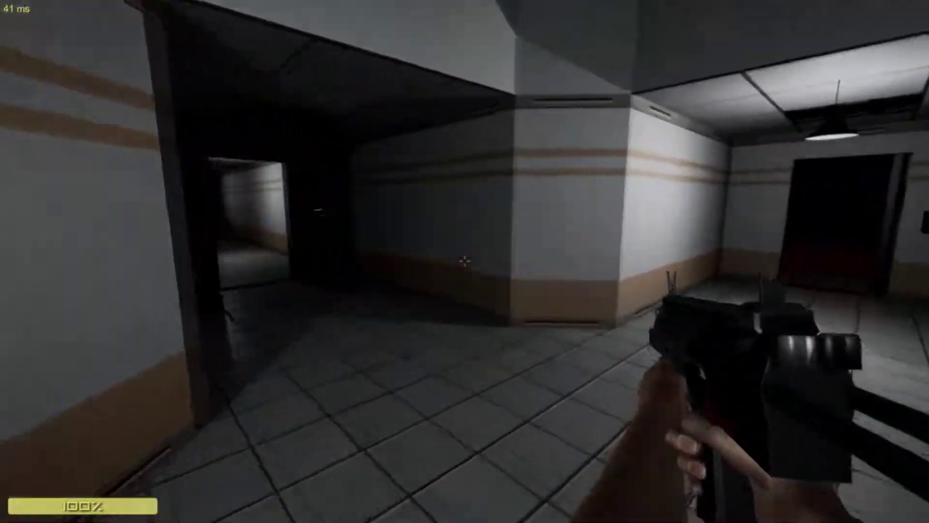
key("w")
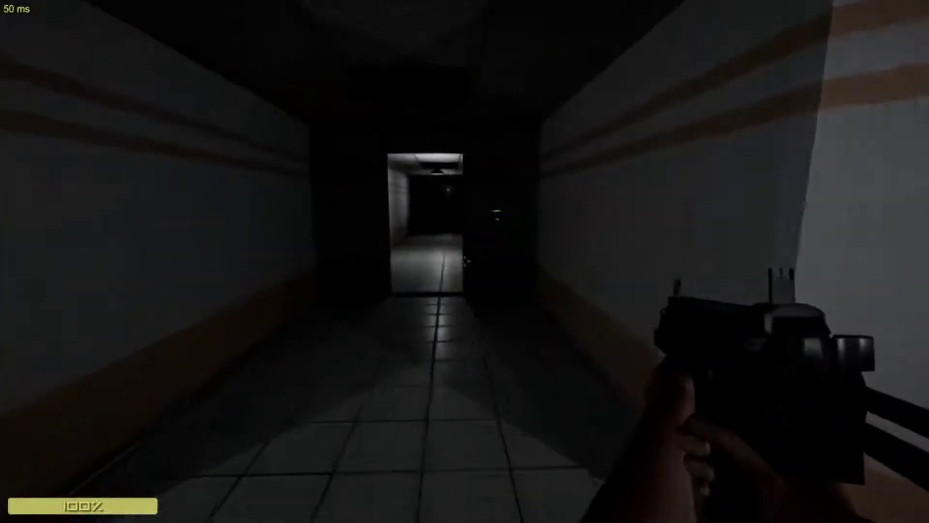
key("w")
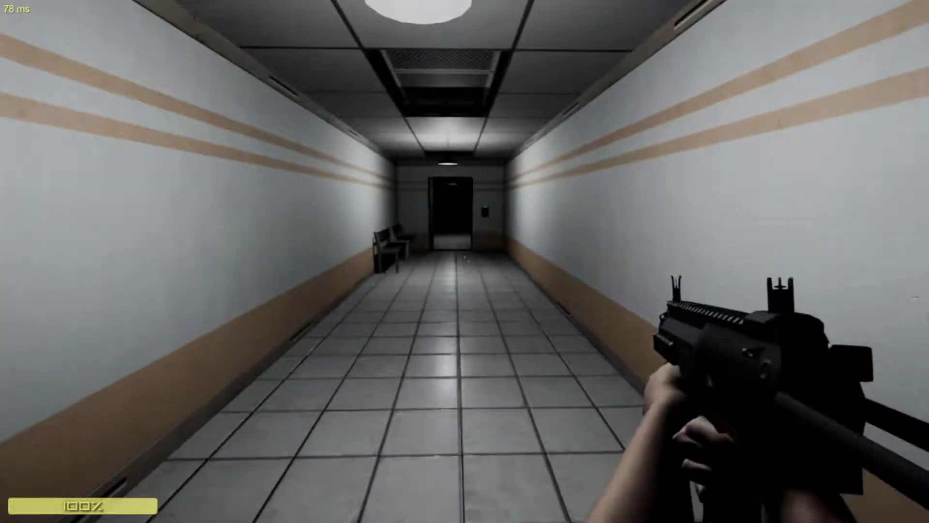
key("w")
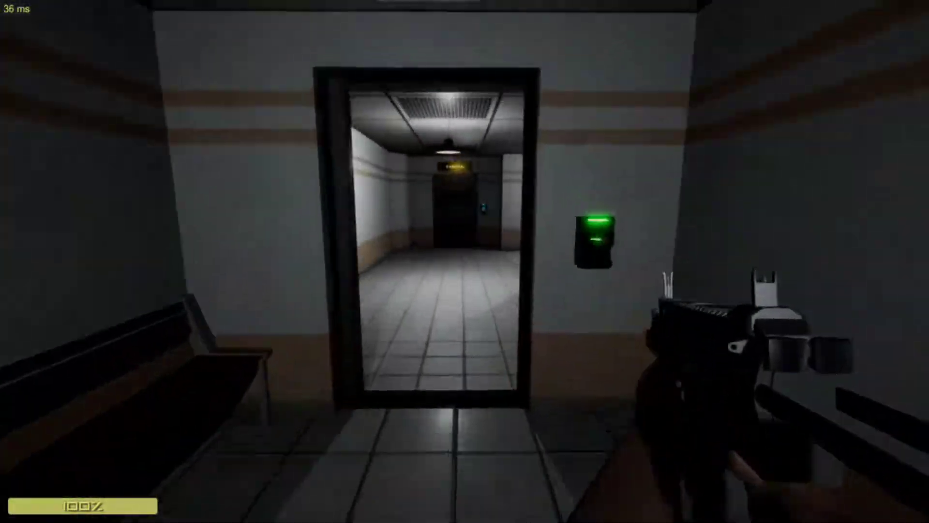
key("w")
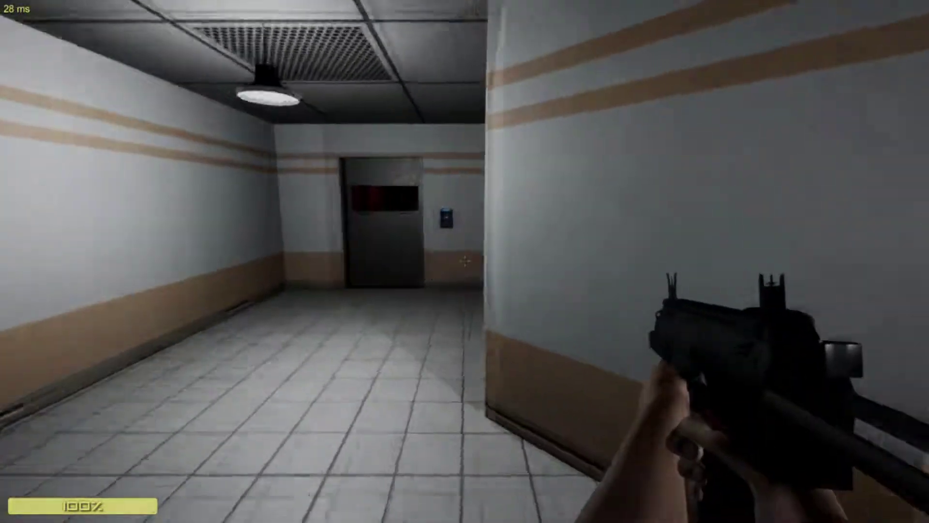
key("w")
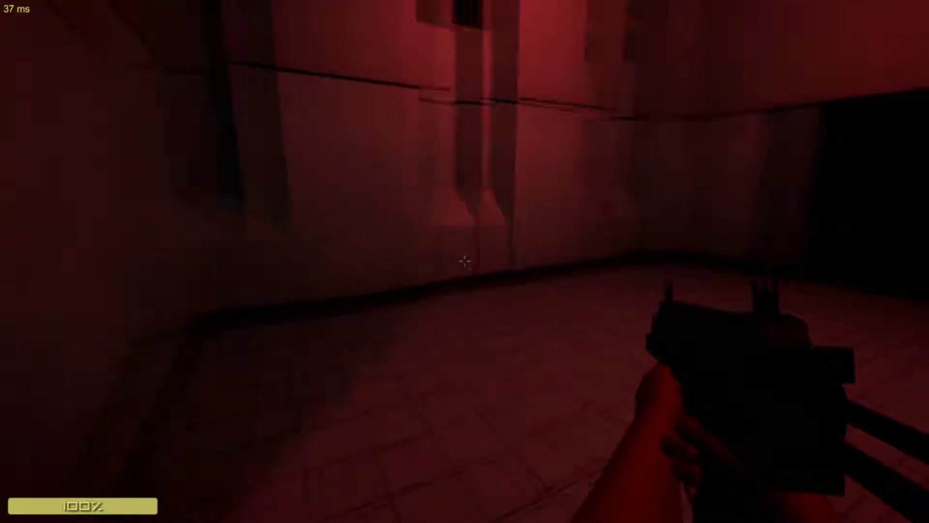
Walk past the elevator, down the long corridor and across the lit room into the bench corridor
key("w")
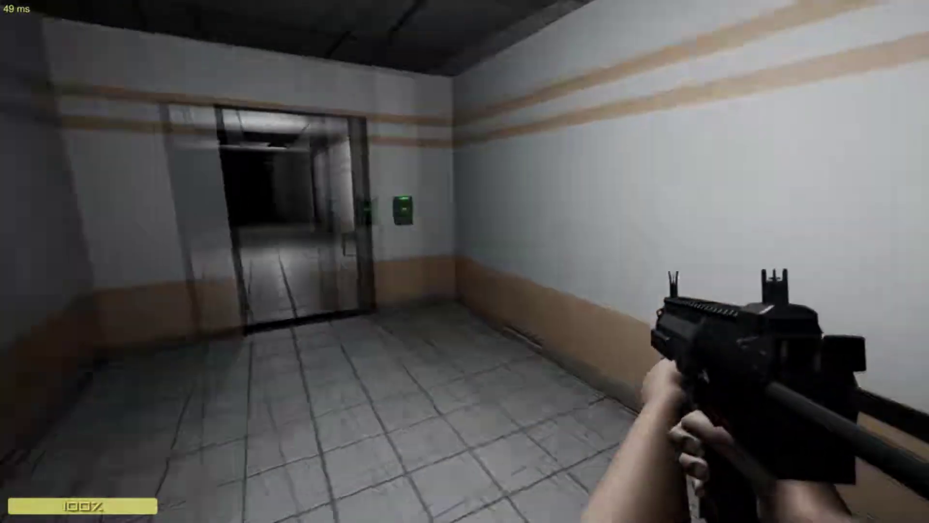
key("w")
key("w")
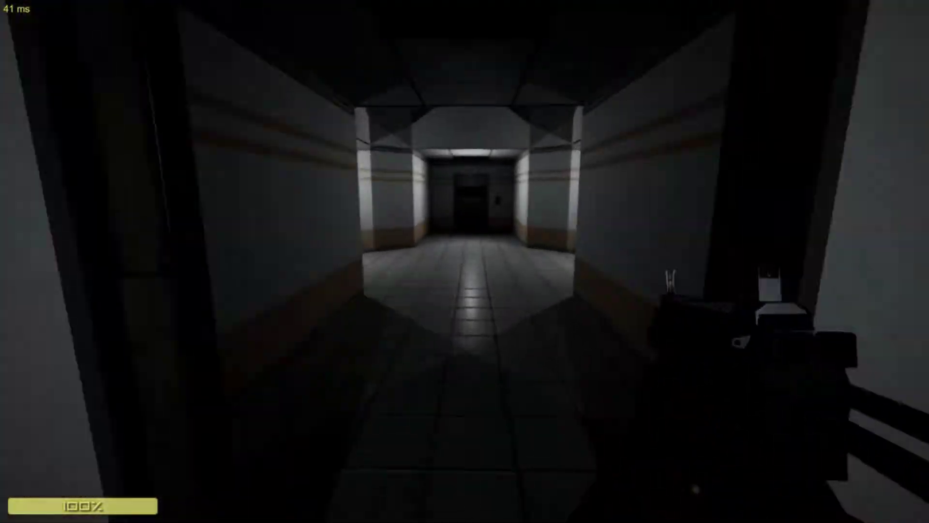
key("w")
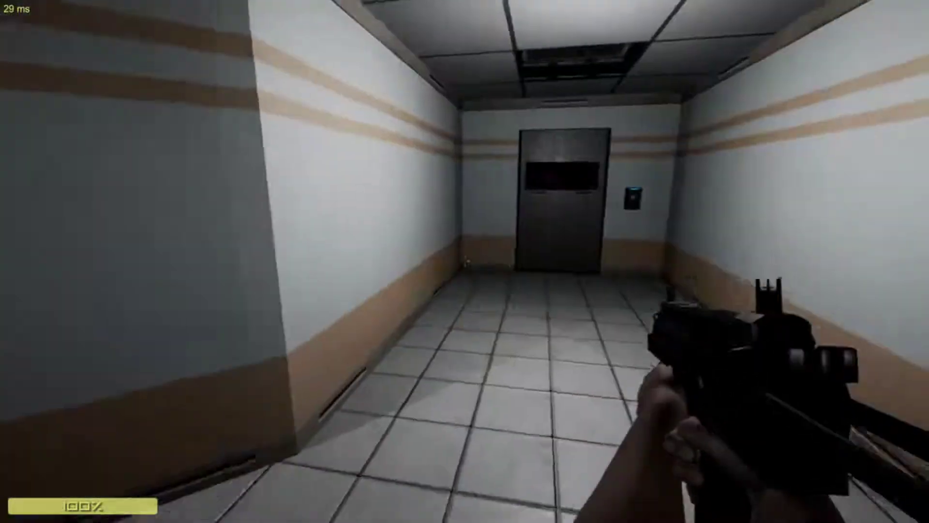
key("w")
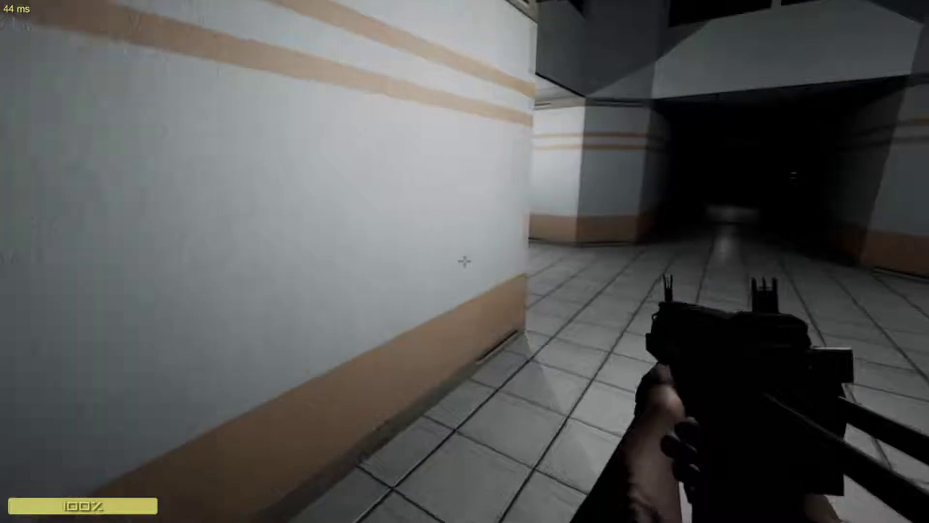
key("w")
Continue through the longer corridor, wider hallway and bench corridor toward the open doorway
key("w")
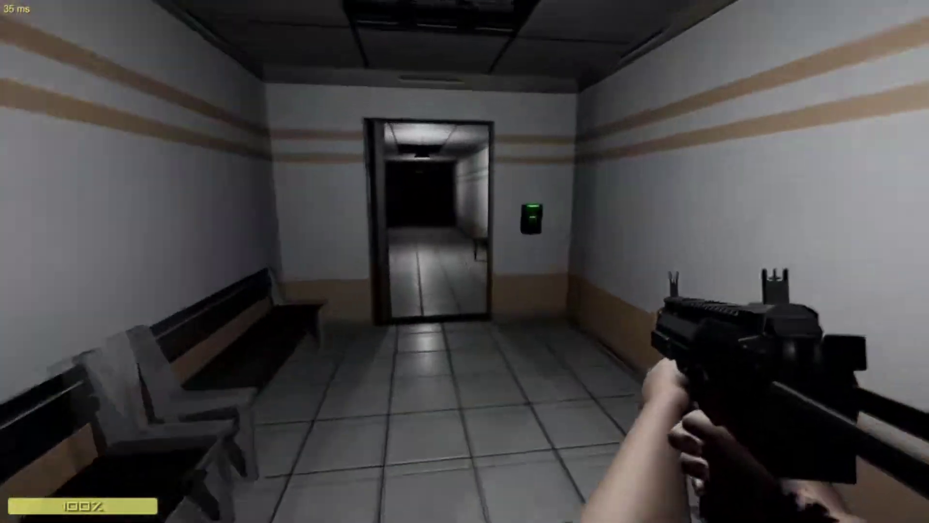
key("w")
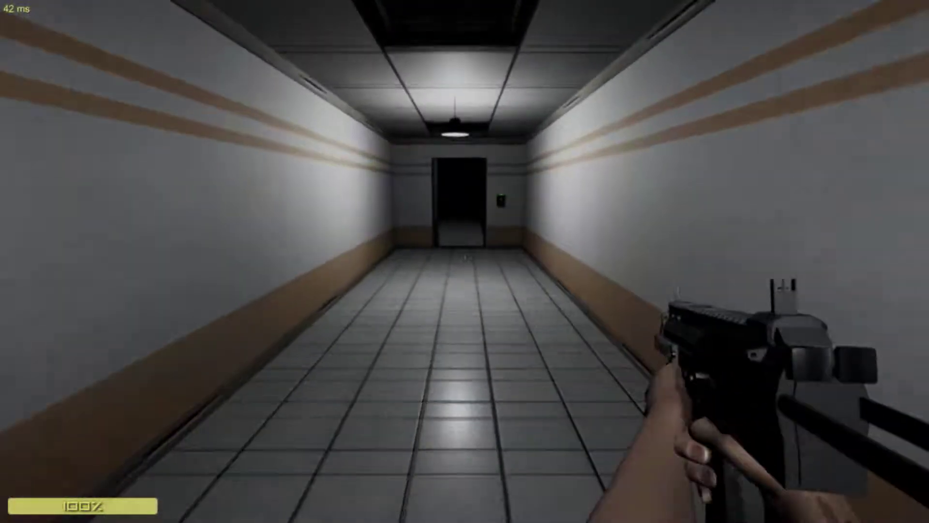
key("w")
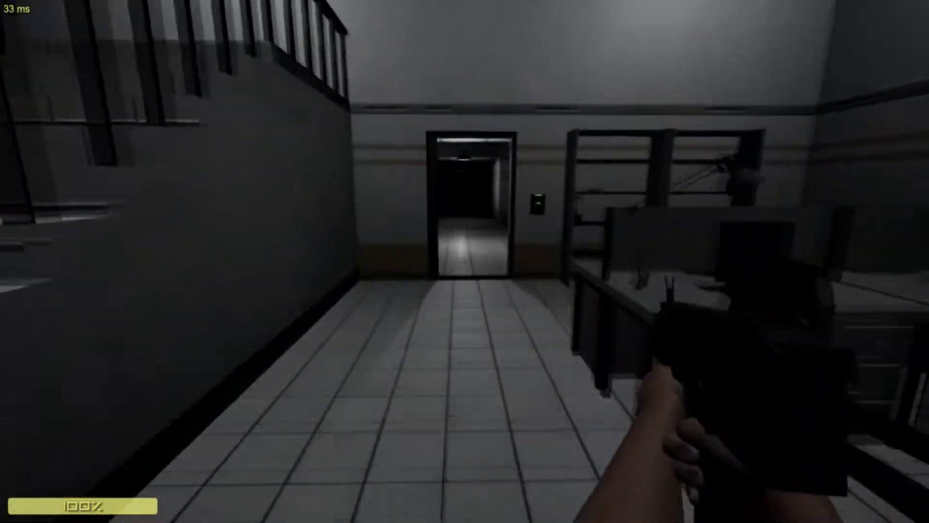
key("w")
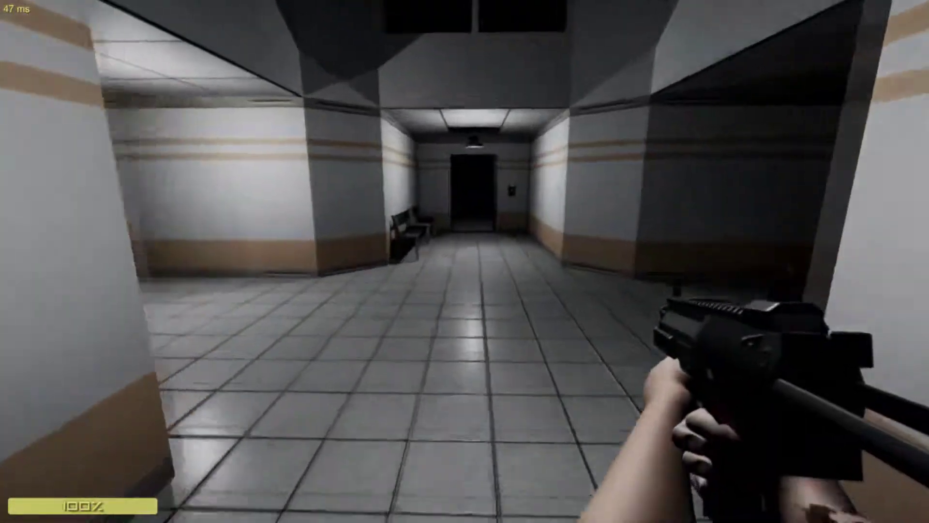
key("w")
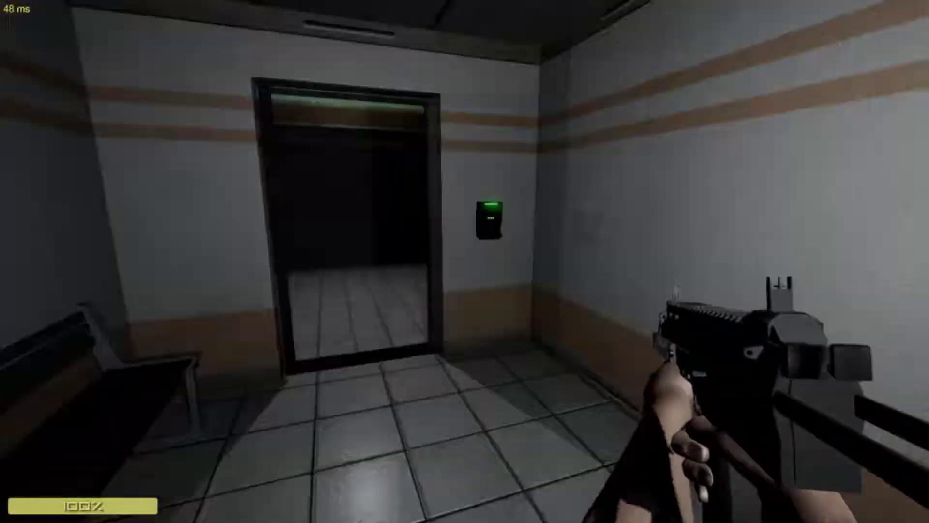
key("w")
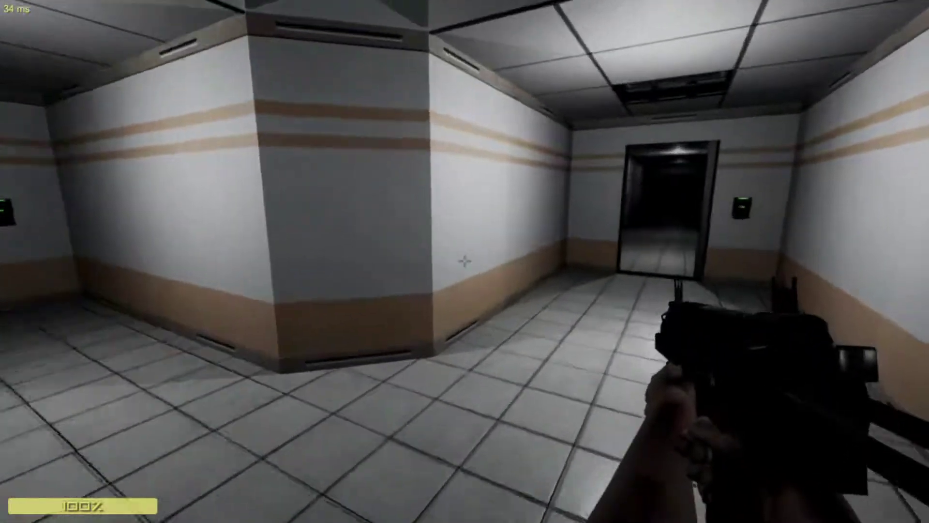
key("w")
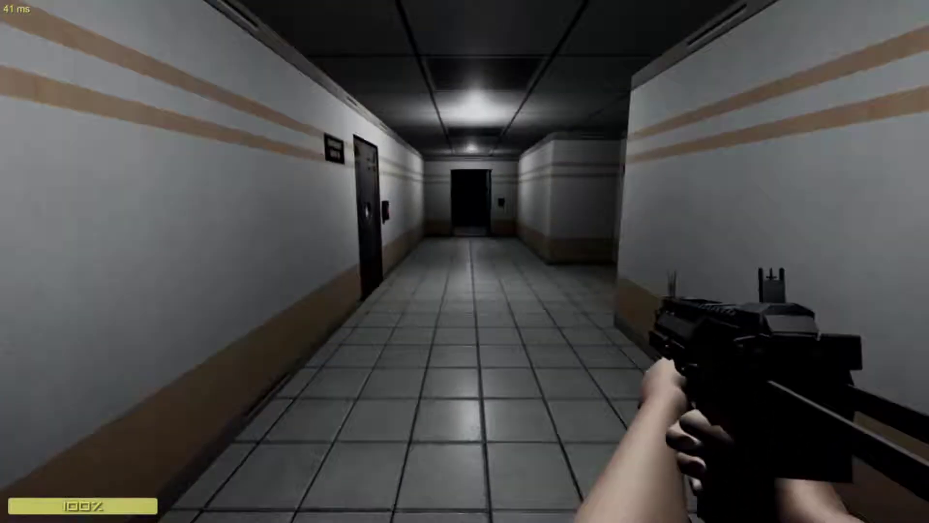
key("w")
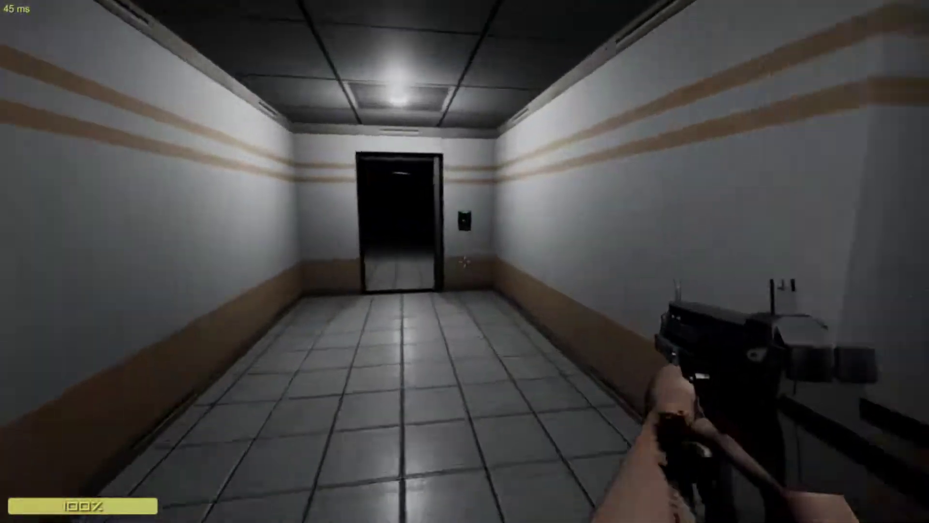
Pass the Conference Room 9B corridor and reach the window overlooking Gate A
key("w")
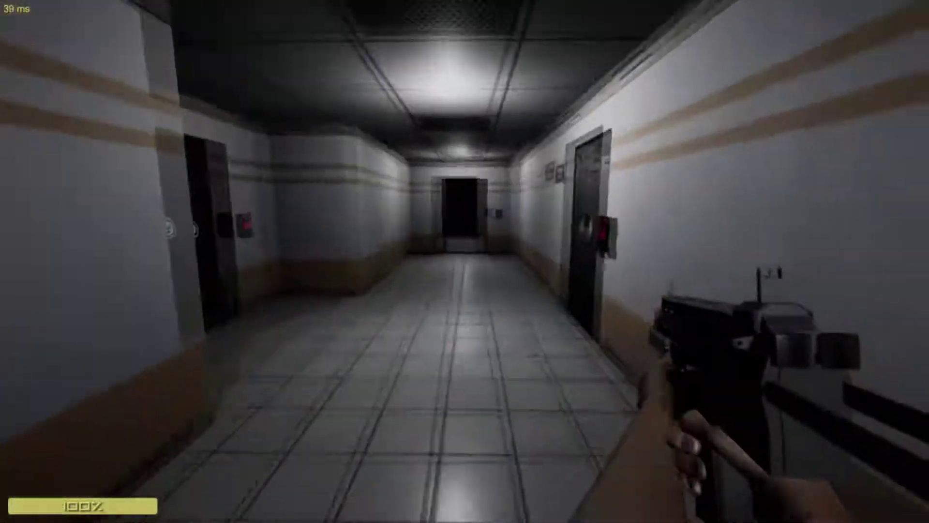
key("w")
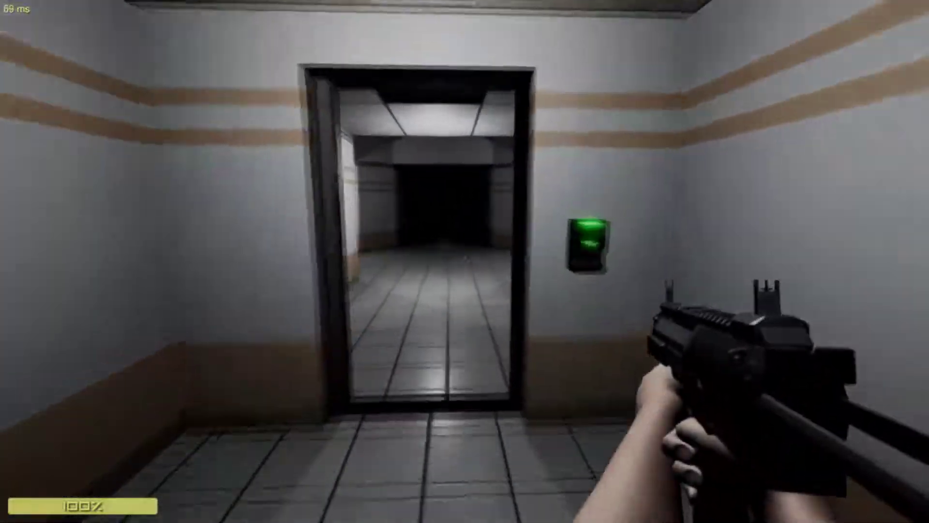
key("w")
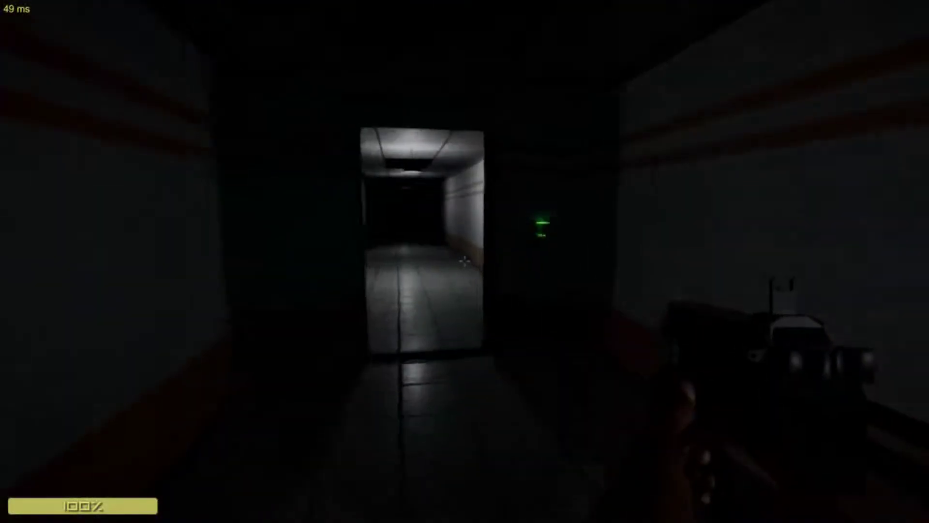
key("w")
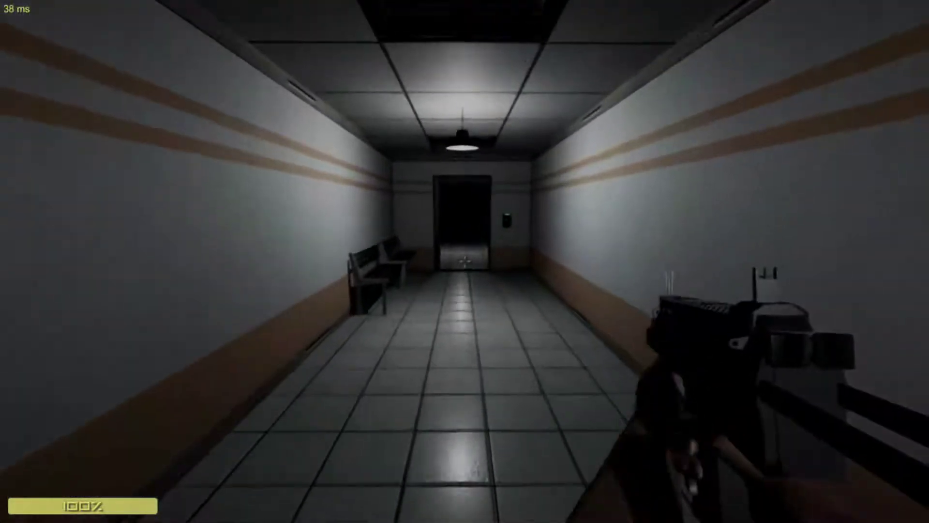
key("w")
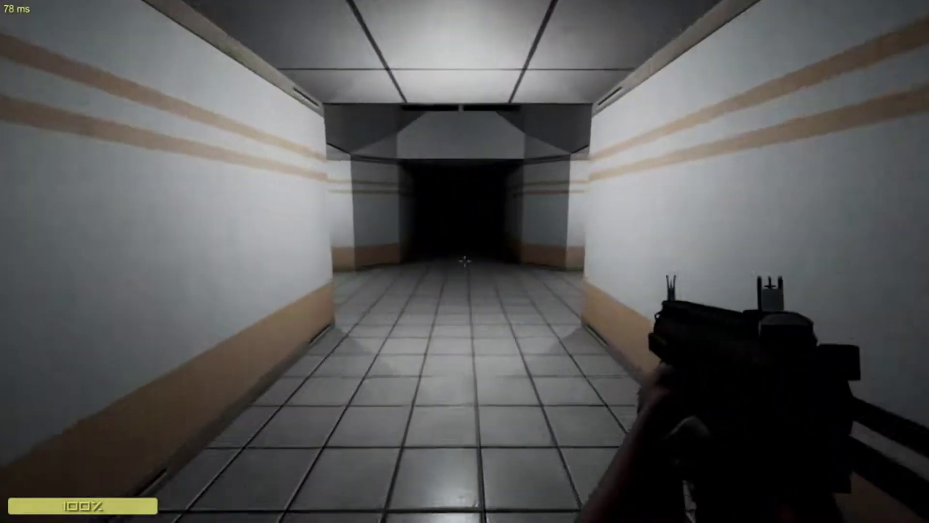
key("w")
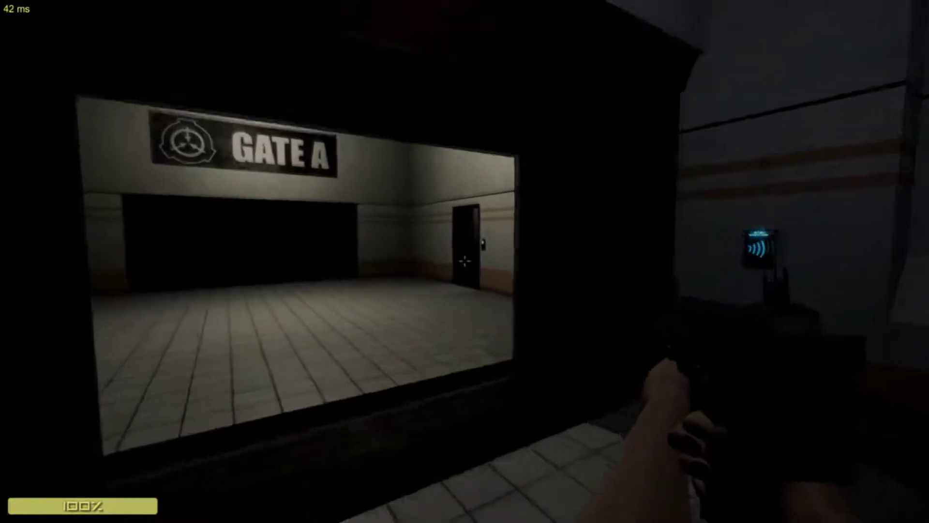
Leave the Gate A window and cross the dark cubicle office toward the far doorway
key("w")
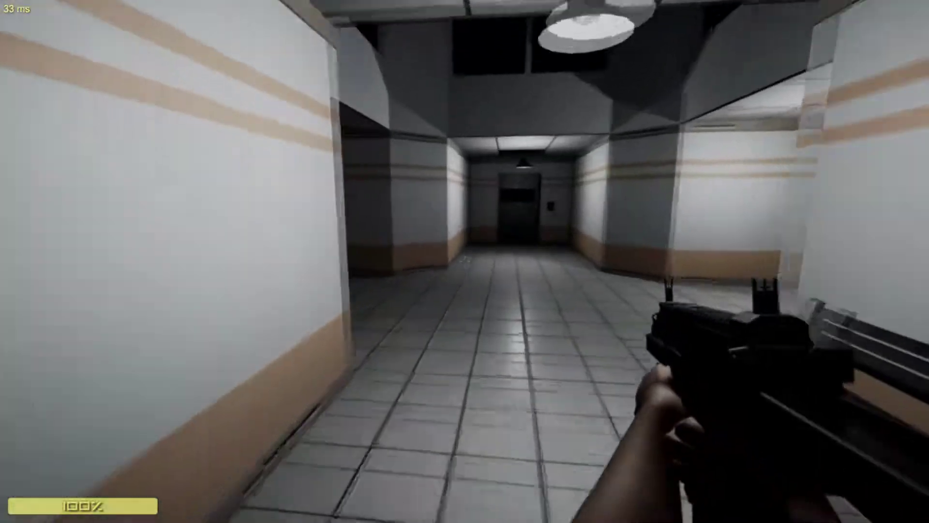
key("w")
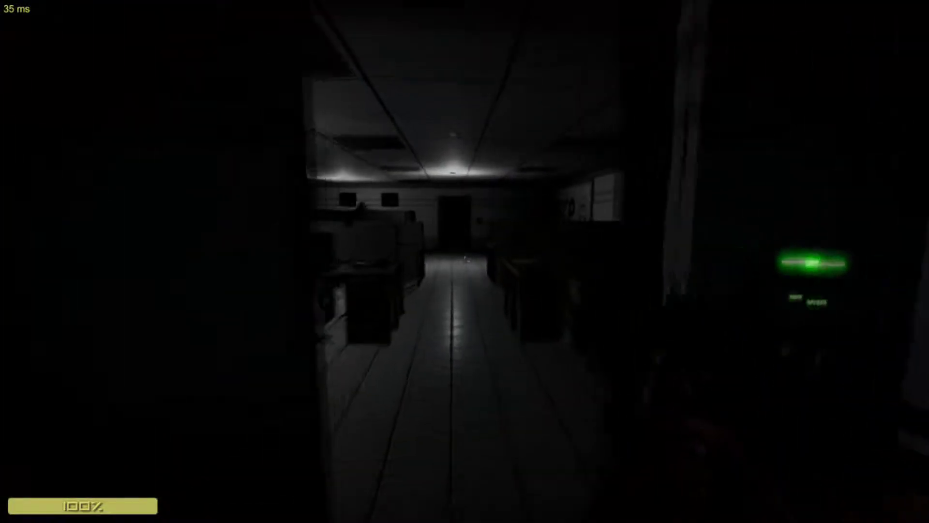
key("w")
key("w")
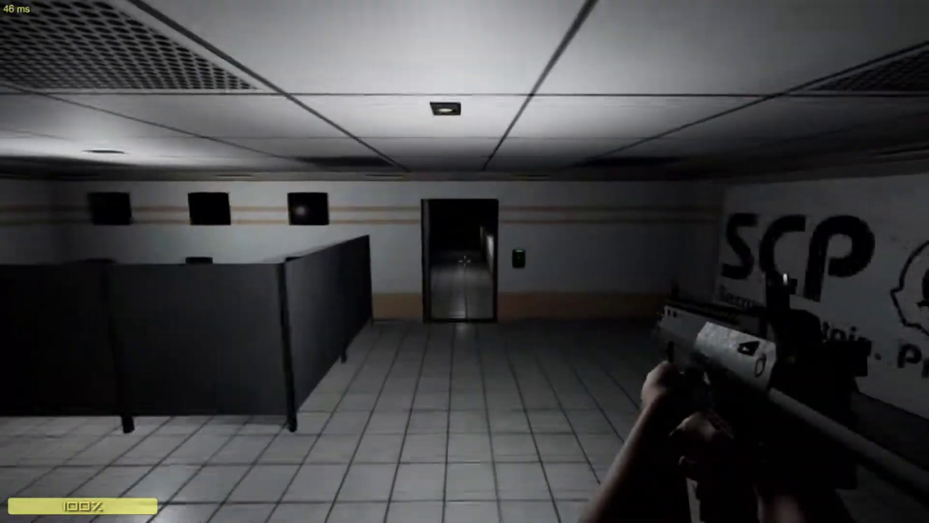
key("w")
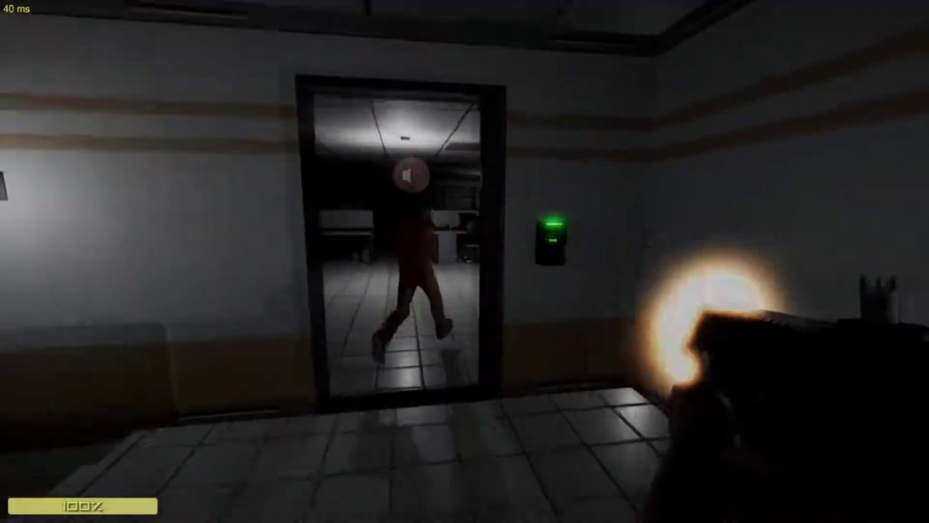
Close in on the orange-suited Class-D prisoner and fire the MP7 at him
key("w")
key("w")
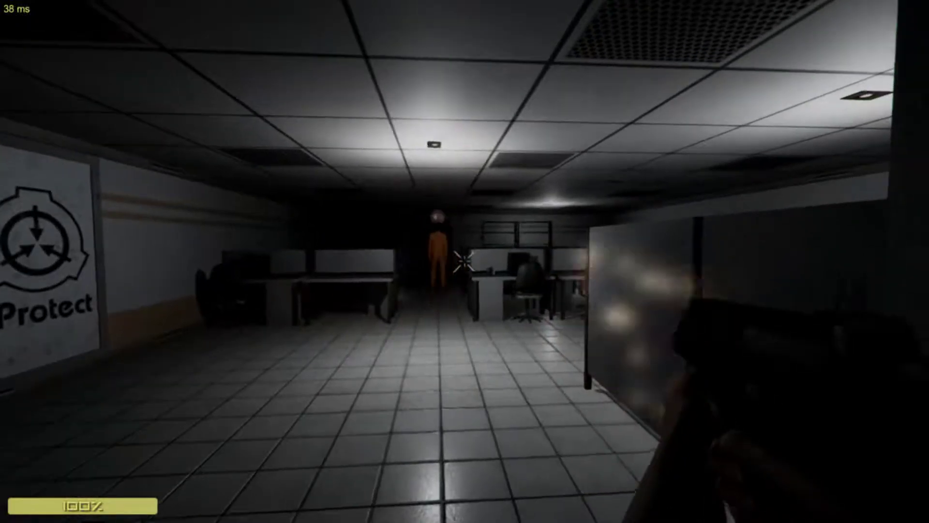
key("w")
left_click(465, 261)
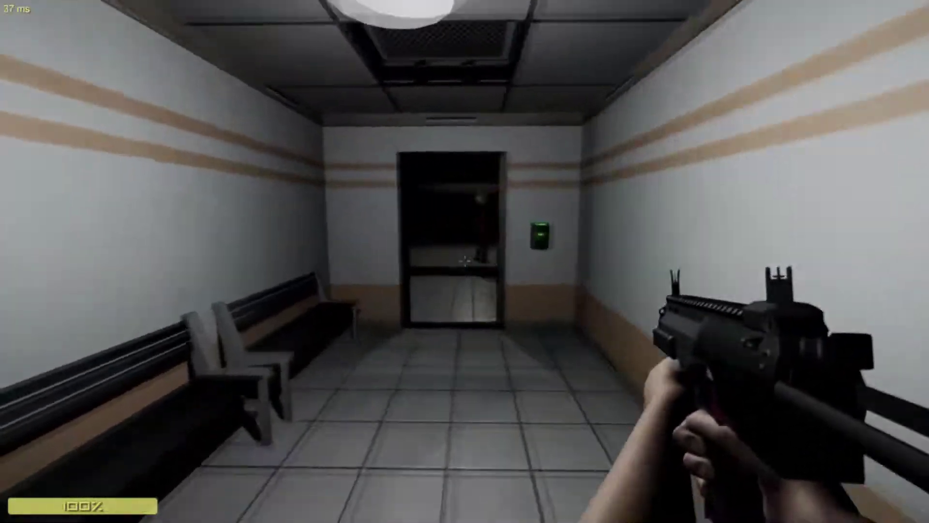
Keep firing while crossing the Gate A room into the lit corridor
left_click(463, 261)
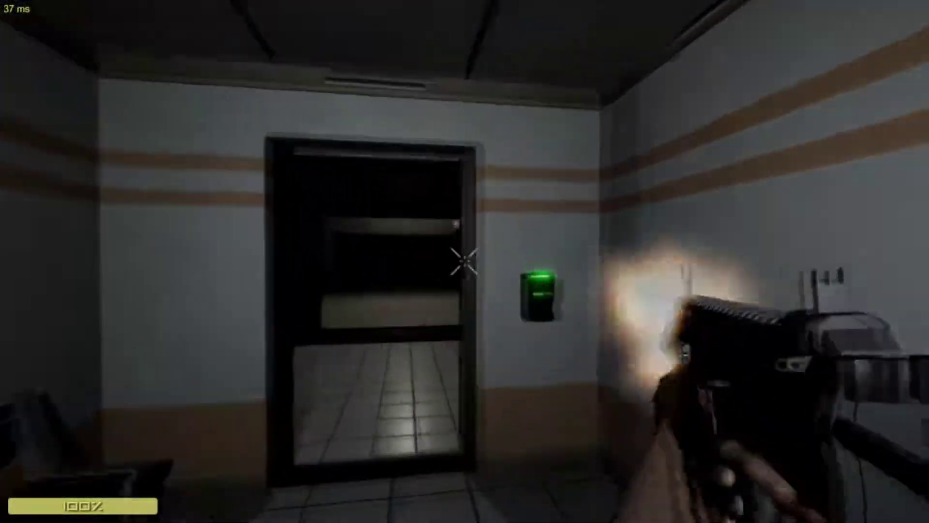
key("w")
left_click(463, 262)
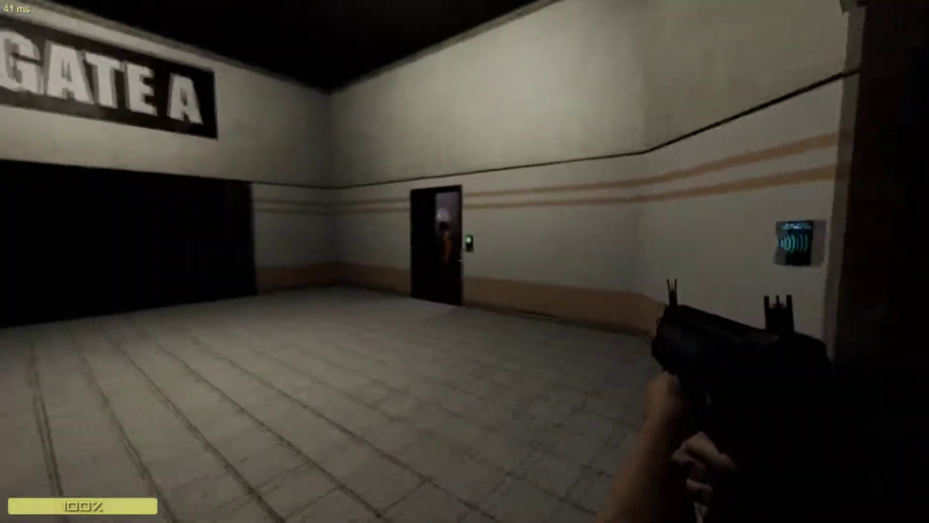
key("w")
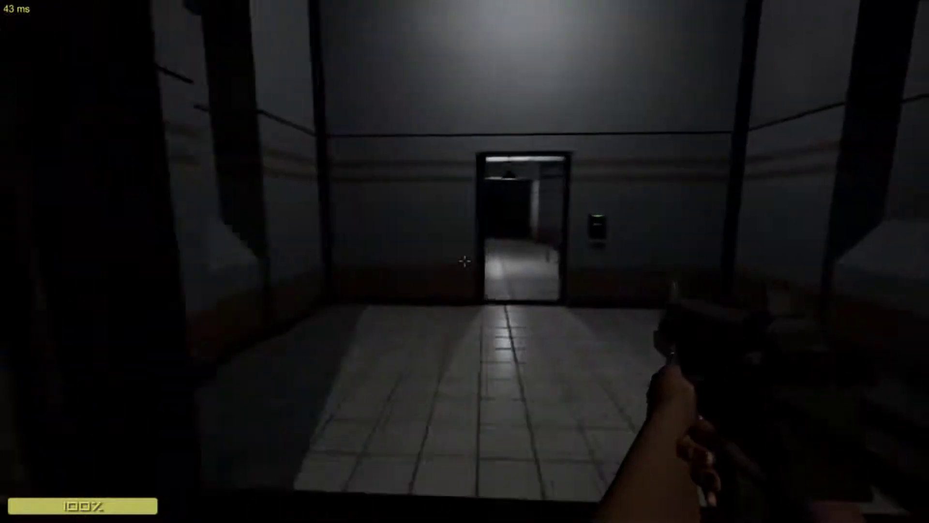
key("w")
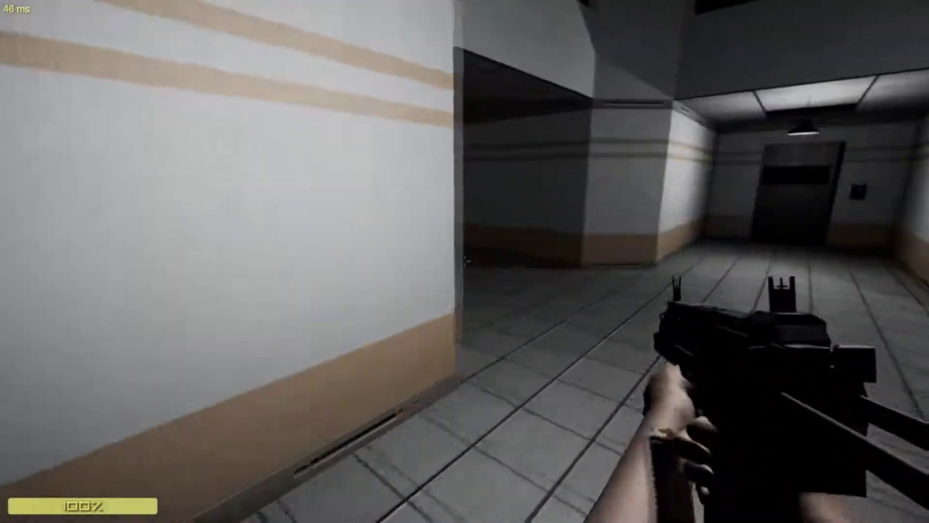
Hunt Class-D RJ45CON past the cubicle office and stairwell, ending the round with 0/3 escaped
key("w")
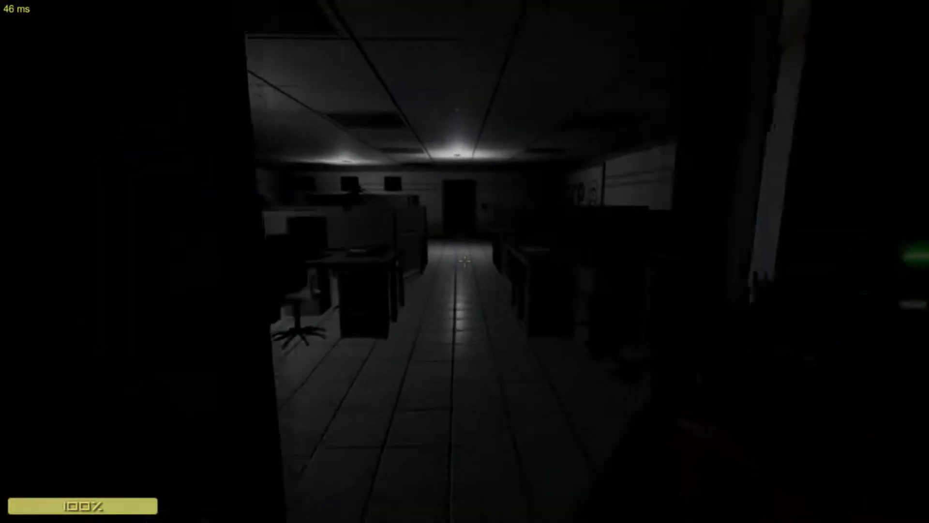
key("w")
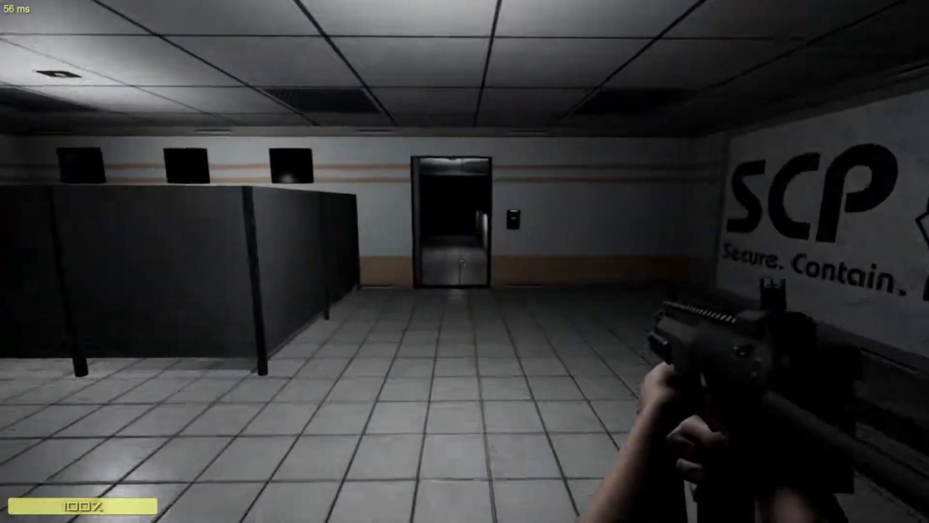
key("w")
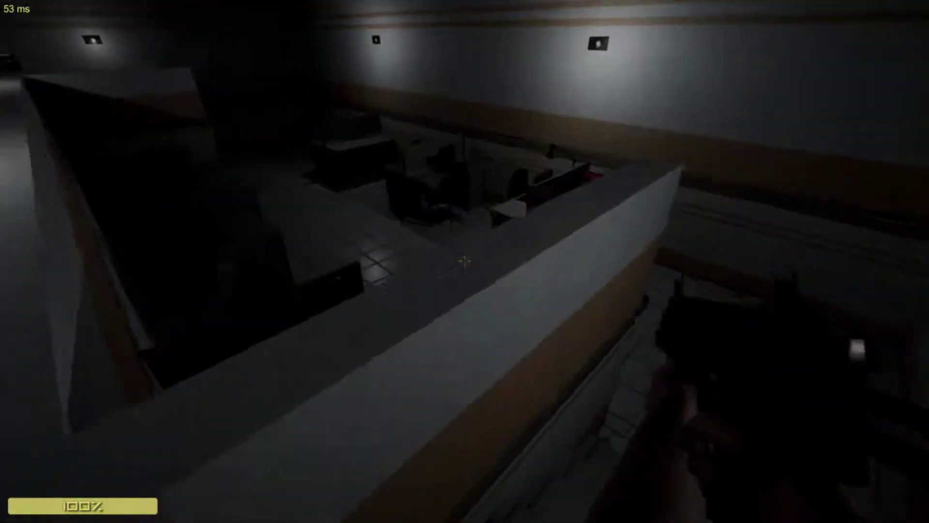
key("w")
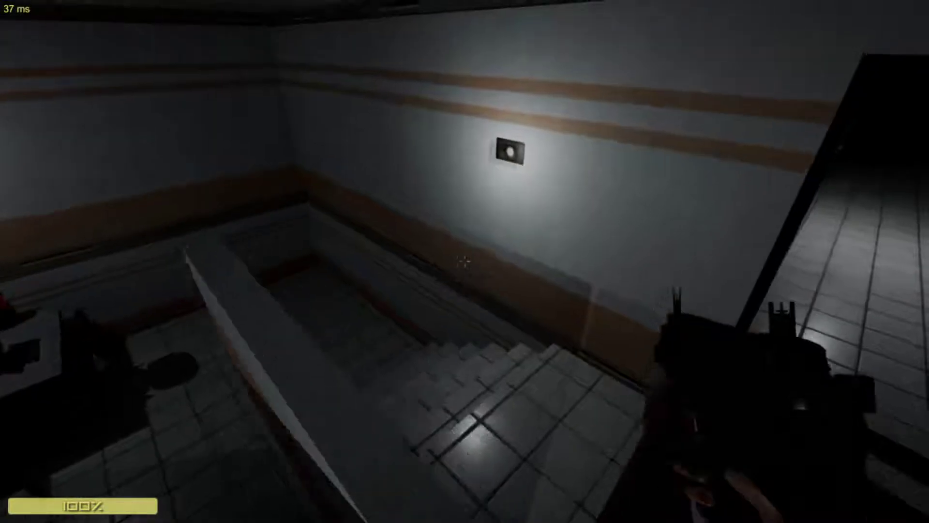
key("w")
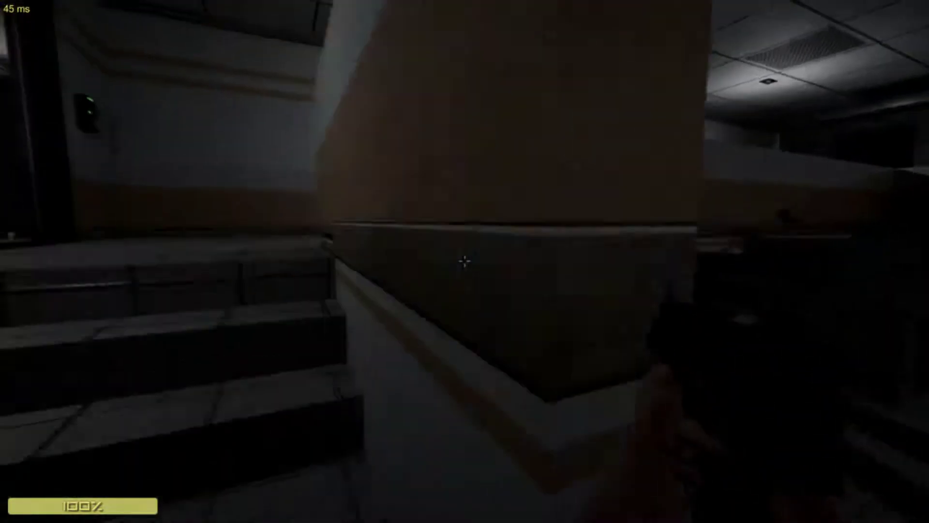
key("w")
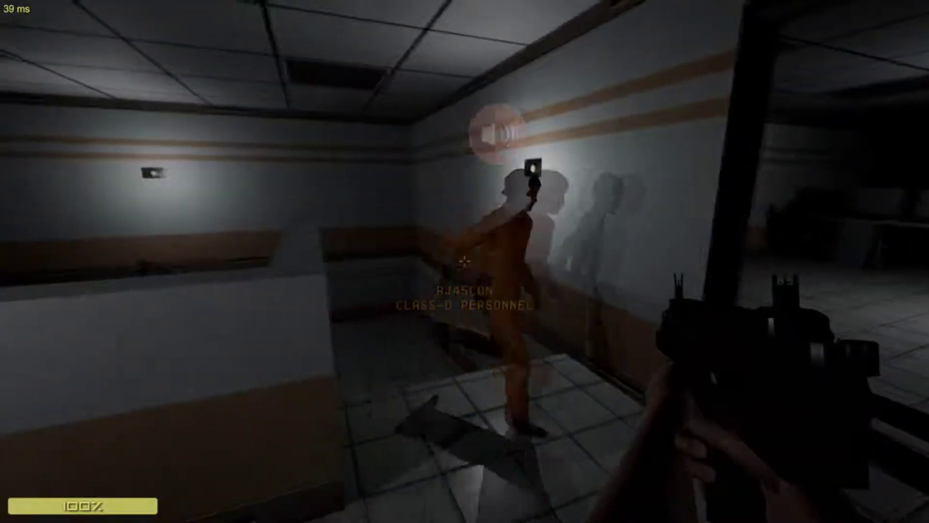
key("w")
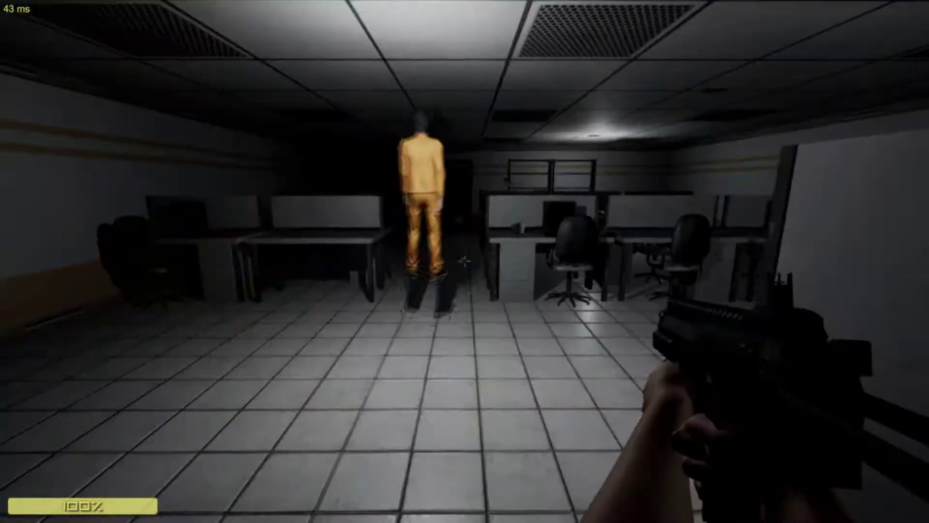
key("w")
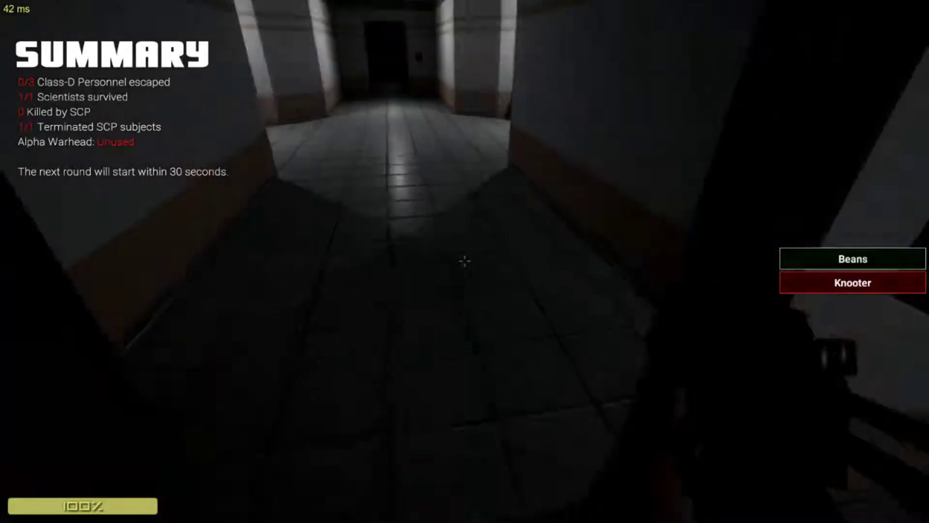
Approach the armed soldier, back off, then head through the keycard corridor into the lit corridor
key("w")
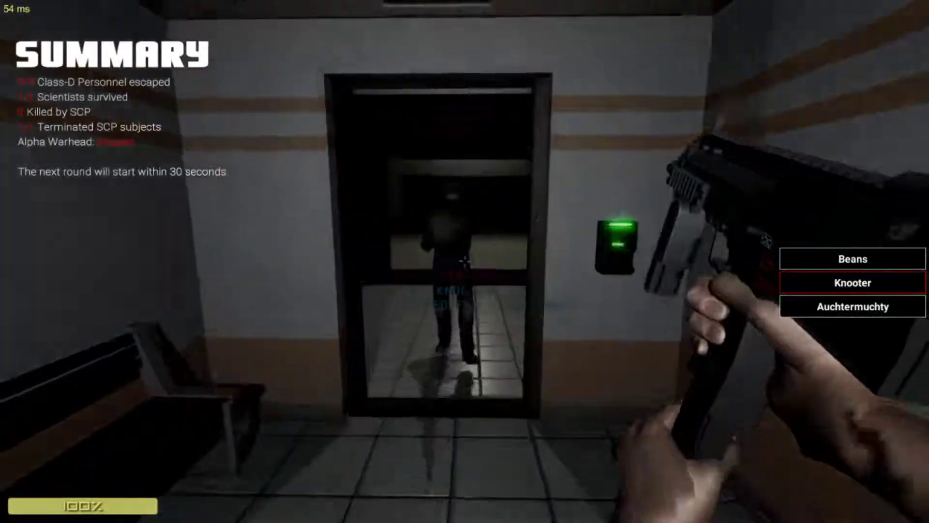
key("s")
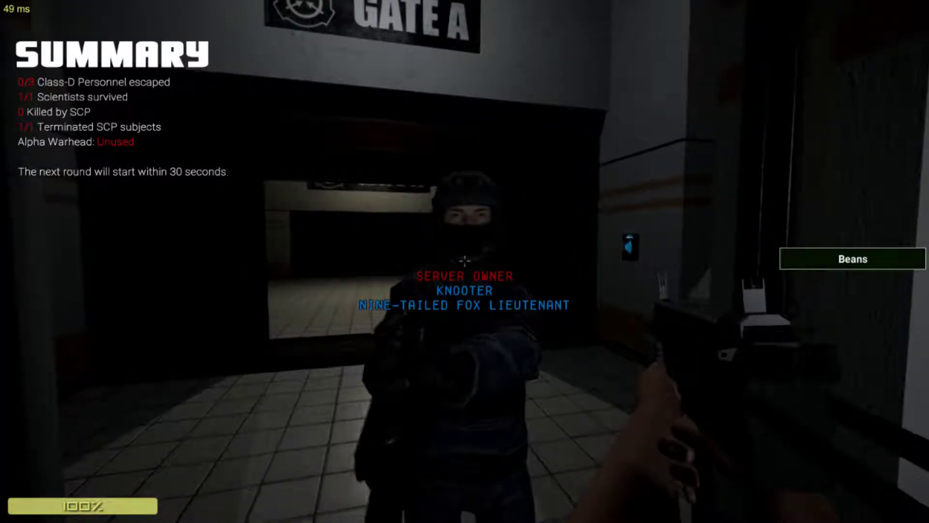
key("w")
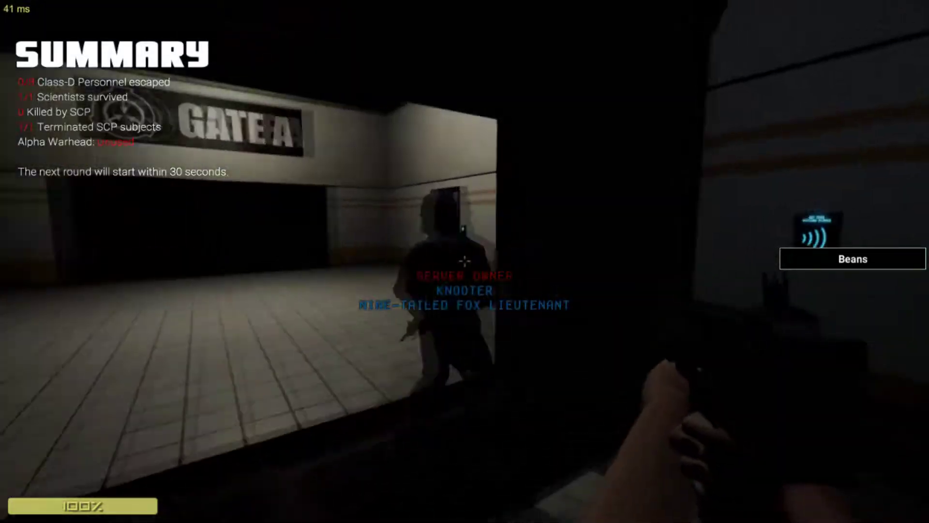
key("w")
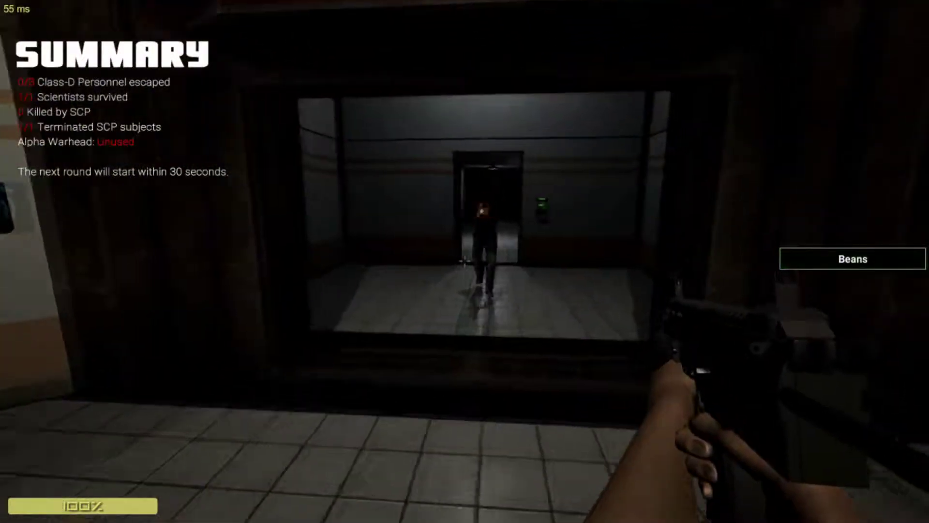
Join the Nine-Tailed Fox soldiers in Gate A, passing the glowing floor orb toward the door
key("s")
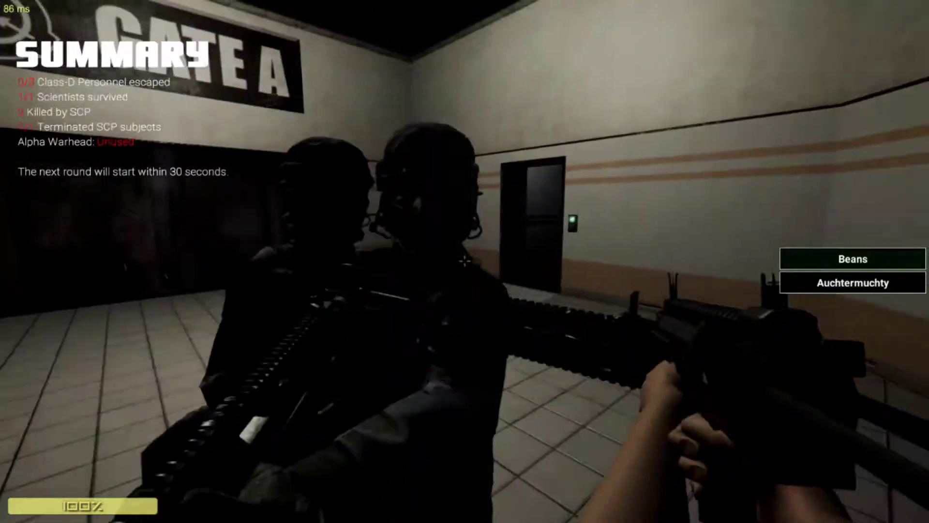
key("w")
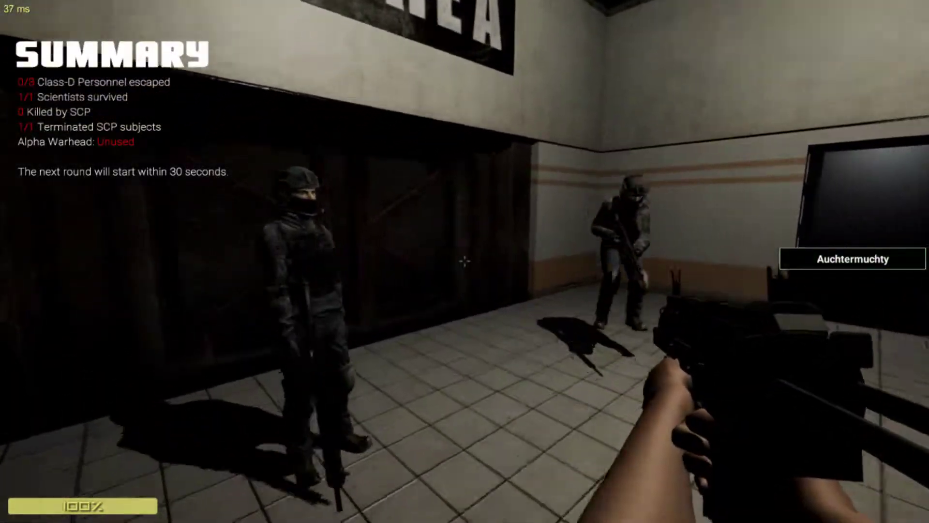
key("w")
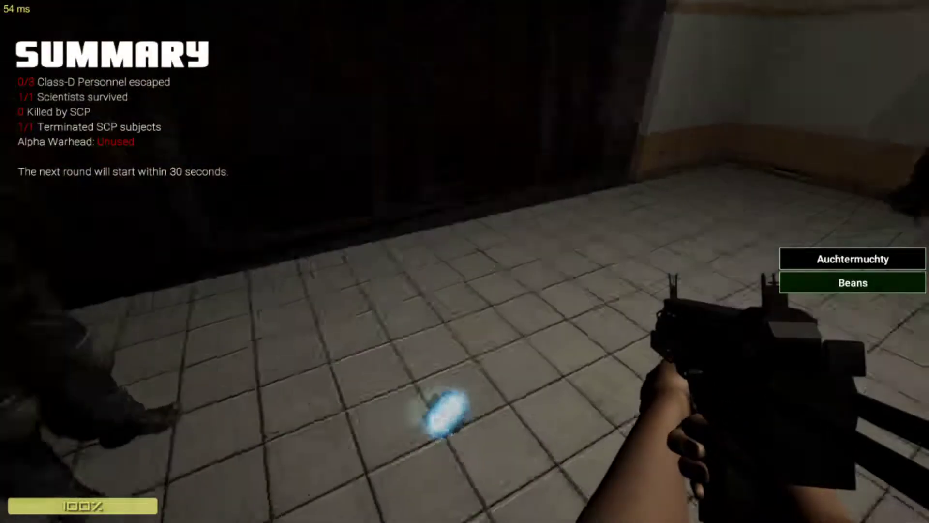
key("s")
key("w")
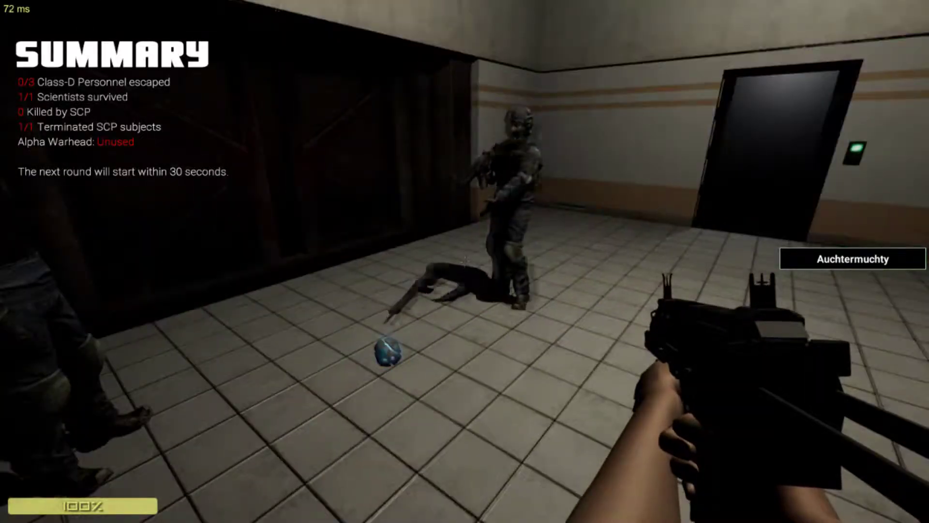